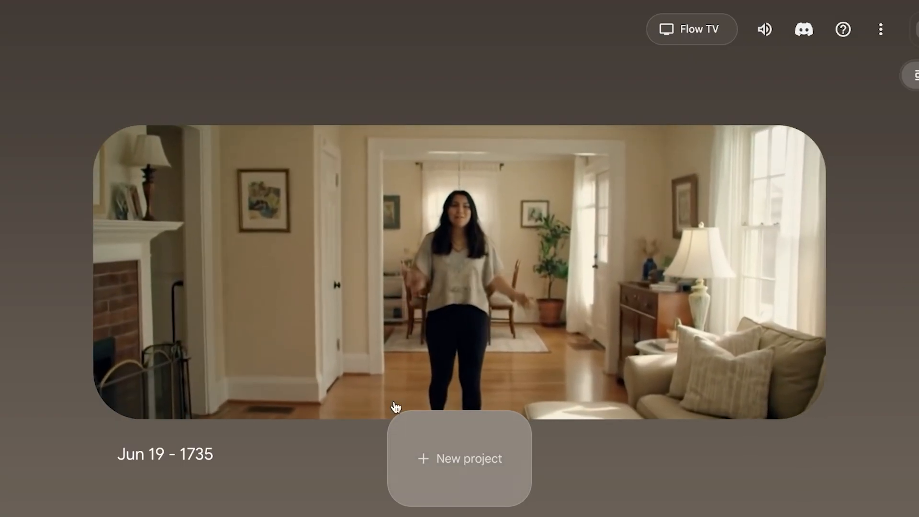
# - Create a new project and switch its generation mode to Frames to Video
pyautogui.click(447, 464)
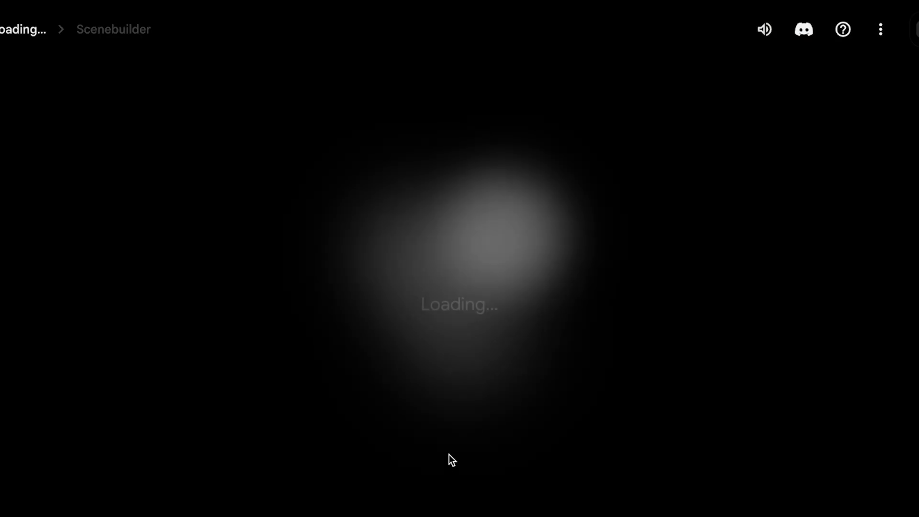
pyautogui.click(318, 452)
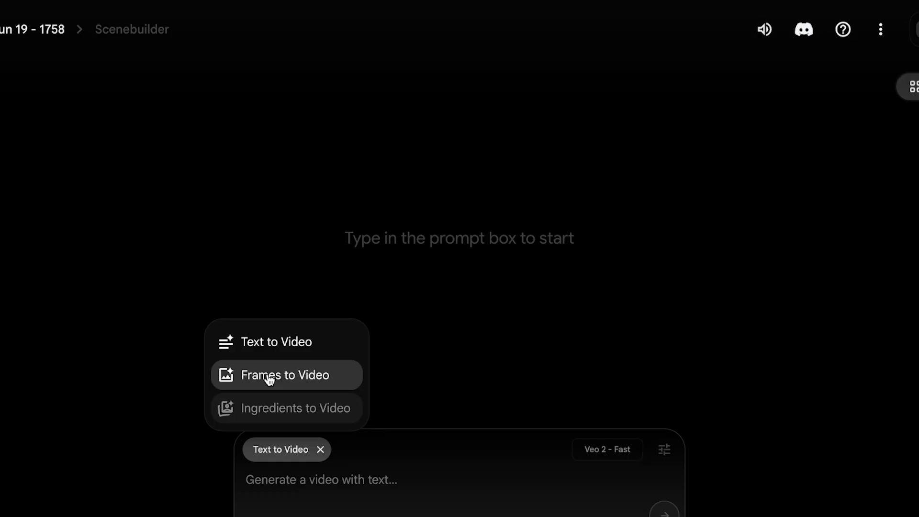
pyautogui.click(269, 378)
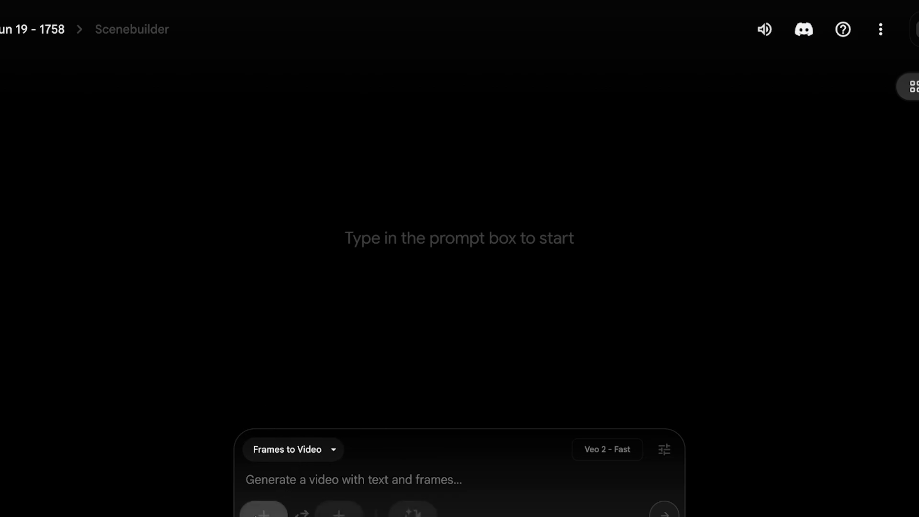
pyautogui.click(269, 482)
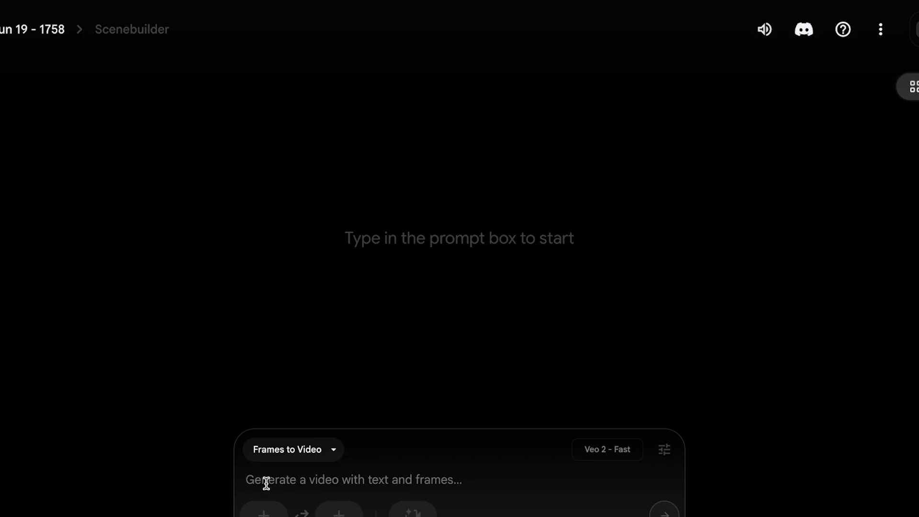
# - Change the project's generation mode from Frames to Video back to Text to Video
pyautogui.click(293, 447)
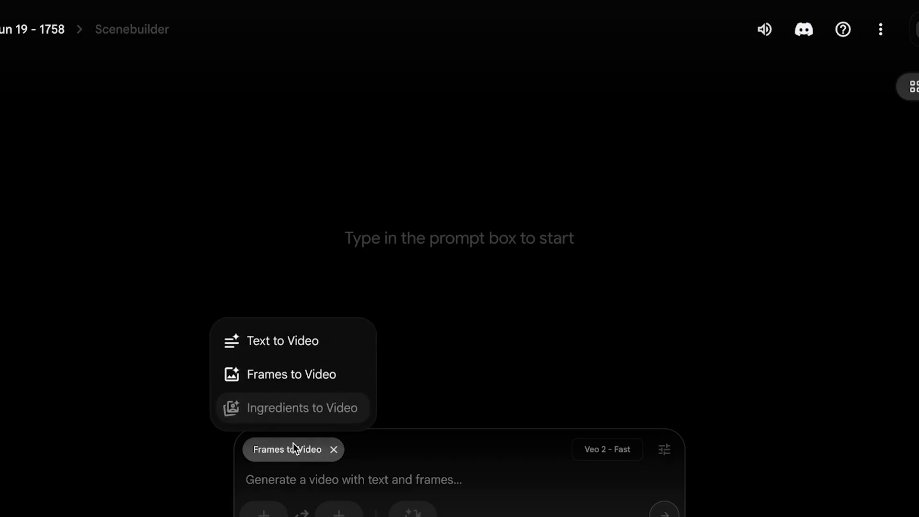
pyautogui.click(296, 342)
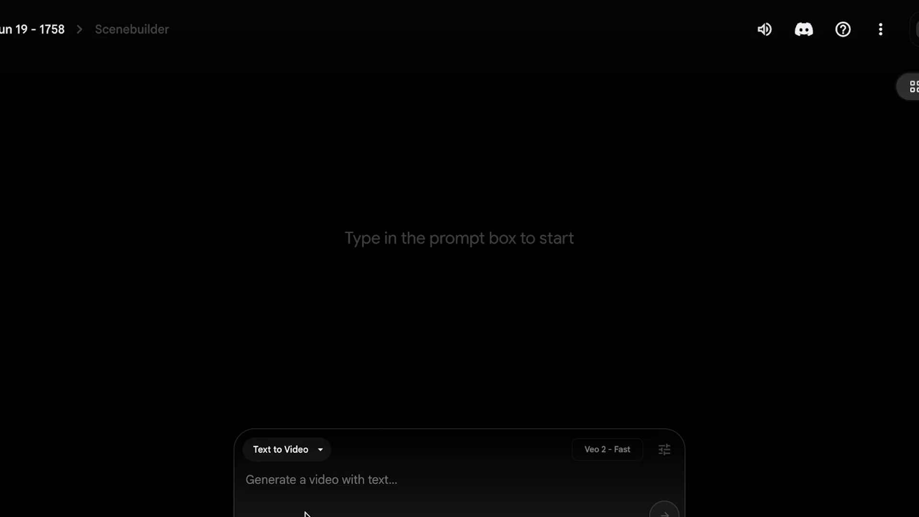
pyautogui.click(307, 489)
# - Set the generation model to Veo 3 - Fast (Text to Video)
pyautogui.click(660, 461)
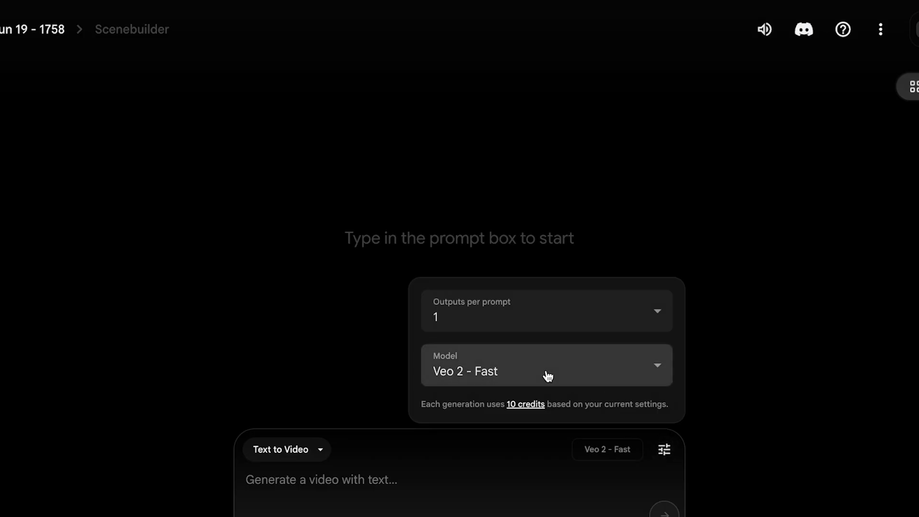
pyautogui.click(522, 362)
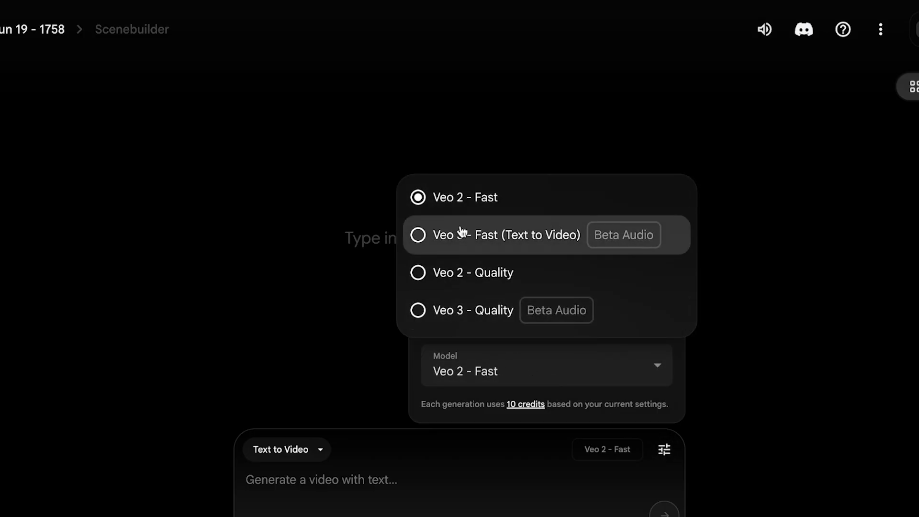
pyautogui.click(470, 254)
# - Try 2, 3 and 4 as the number of outputs per prompt
pyautogui.click(473, 296)
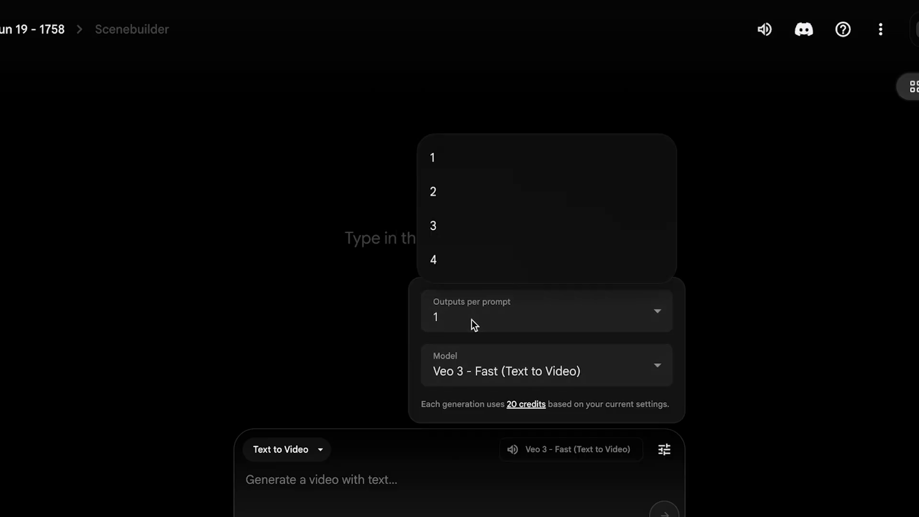
pyautogui.click(478, 207)
pyautogui.click(516, 313)
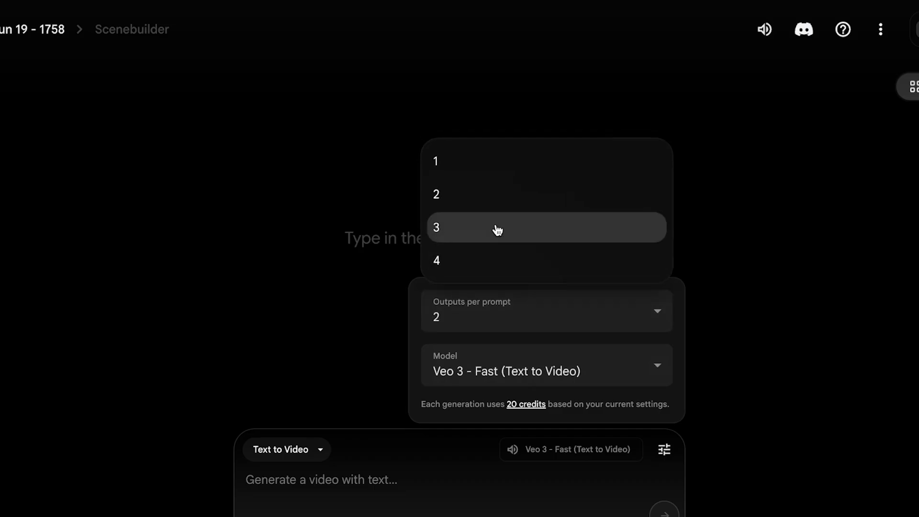
pyautogui.click(494, 227)
pyautogui.click(509, 310)
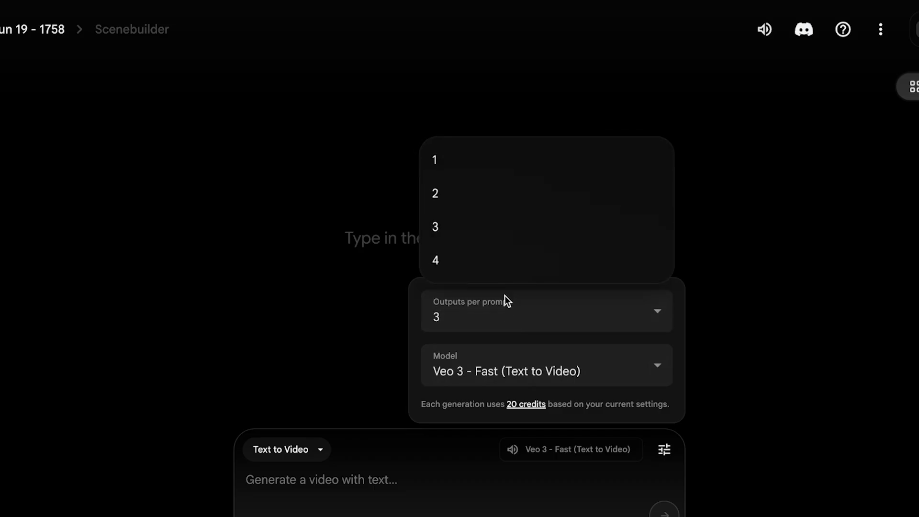
pyautogui.click(494, 265)
pyautogui.click(426, 467)
pyautogui.click(664, 451)
pyautogui.click(554, 311)
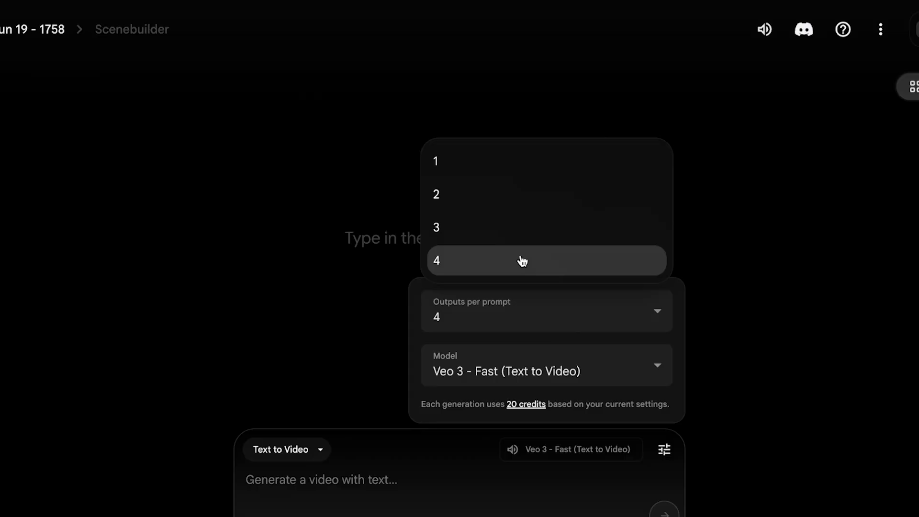
pyautogui.click(521, 260)
# - Set the outputs per prompt to 3 and close the generation settings
pyautogui.click(572, 311)
pyautogui.click(502, 227)
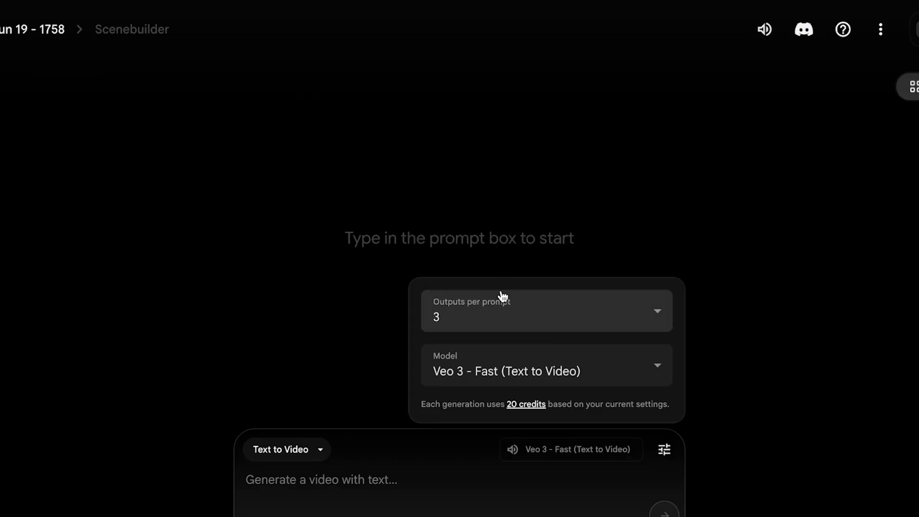
pyautogui.click(498, 305)
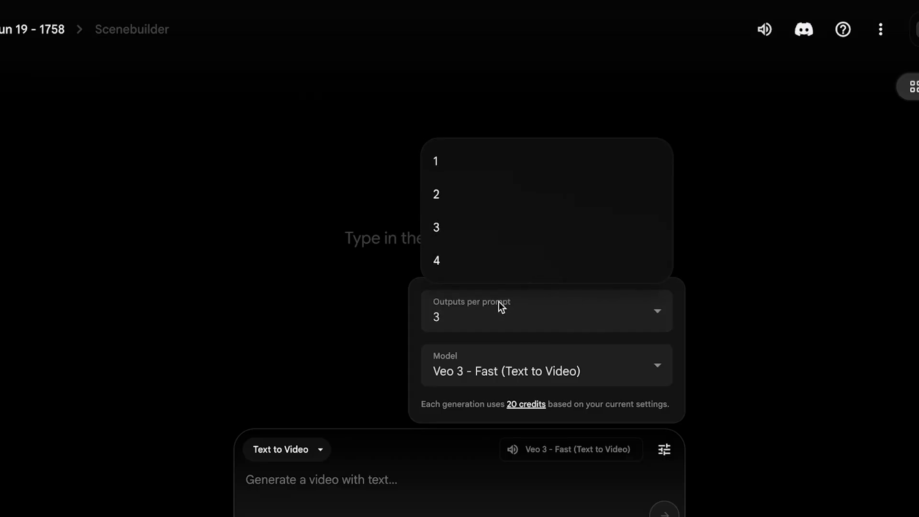
pyautogui.click(370, 483)
pyautogui.click(370, 482)
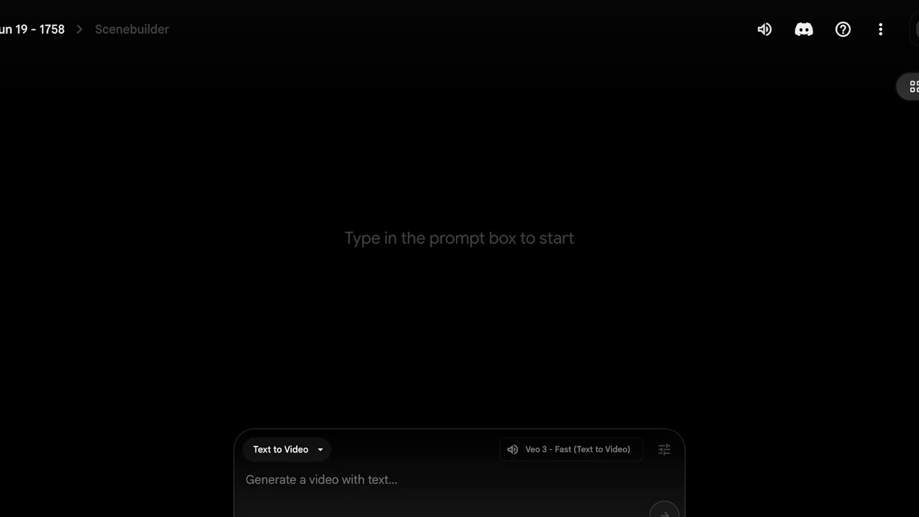
# - Switch to Notes and review the visuals, voiceover script and on-screen text of the 10-second ad prompt
pyautogui.press('super+Tab')
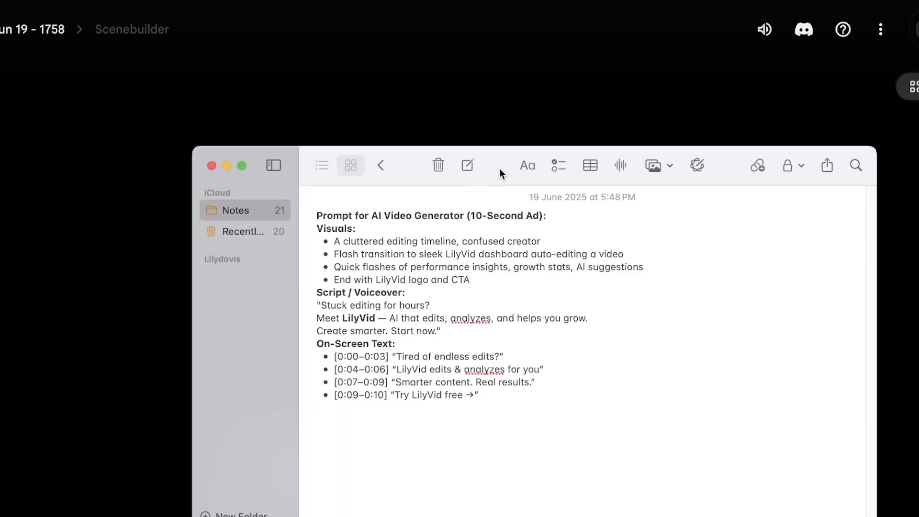
pyautogui.moveTo(420, 170); pyautogui.dragTo(305, 102)
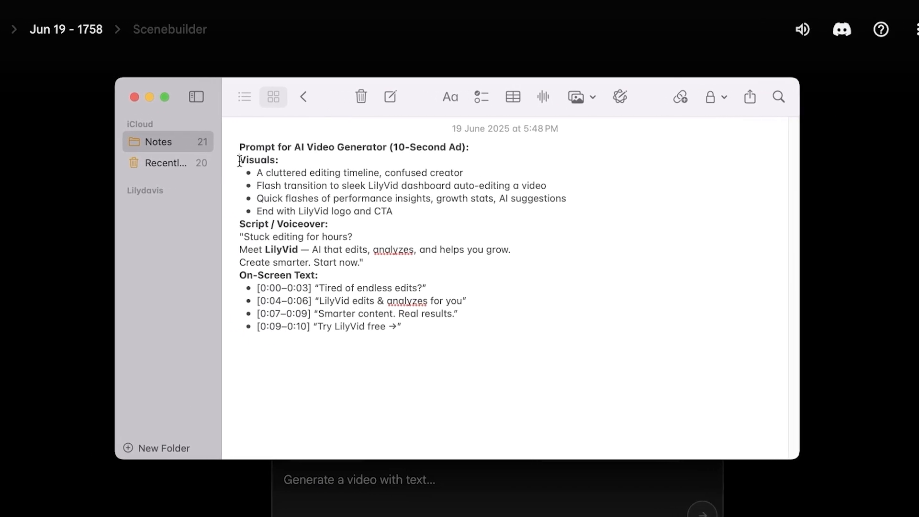
pyautogui.moveTo(240, 160); pyautogui.dragTo(406, 215)
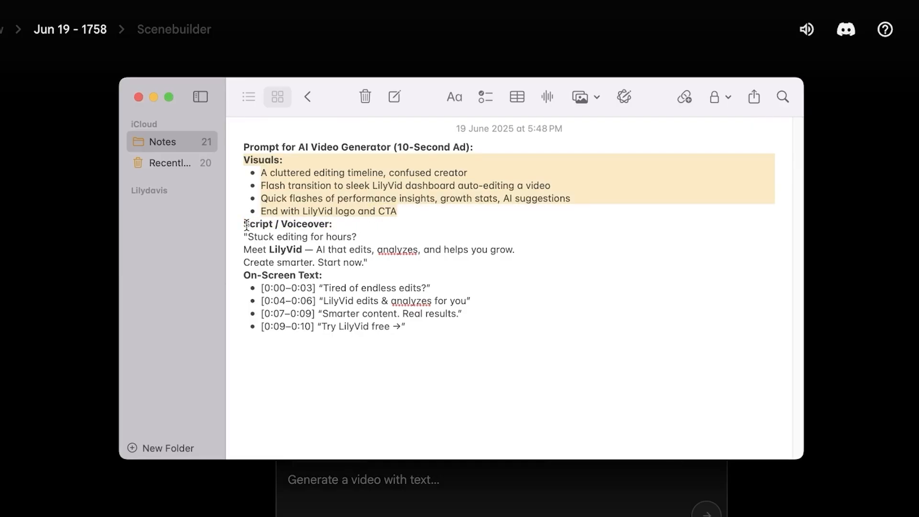
pyautogui.moveTo(246, 224); pyautogui.dragTo(461, 248)
pyautogui.moveTo(262, 287); pyautogui.dragTo(521, 329)
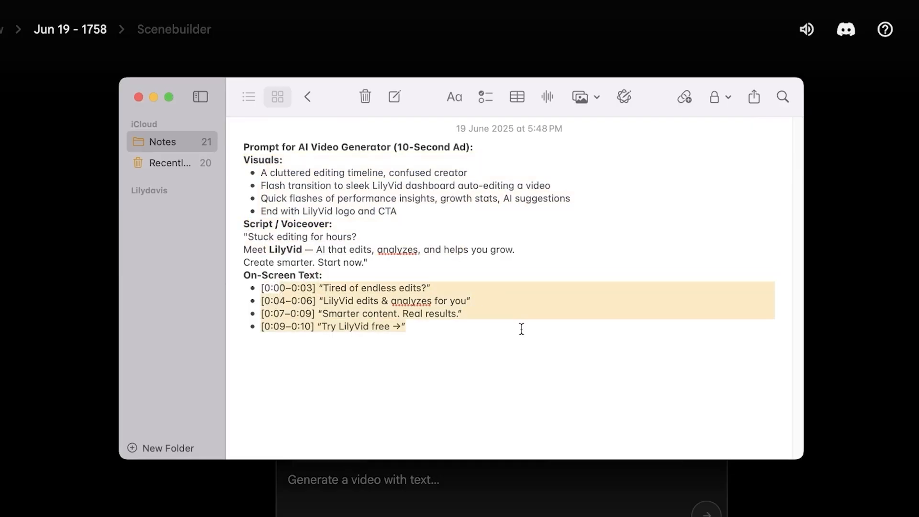
pyautogui.click(437, 227)
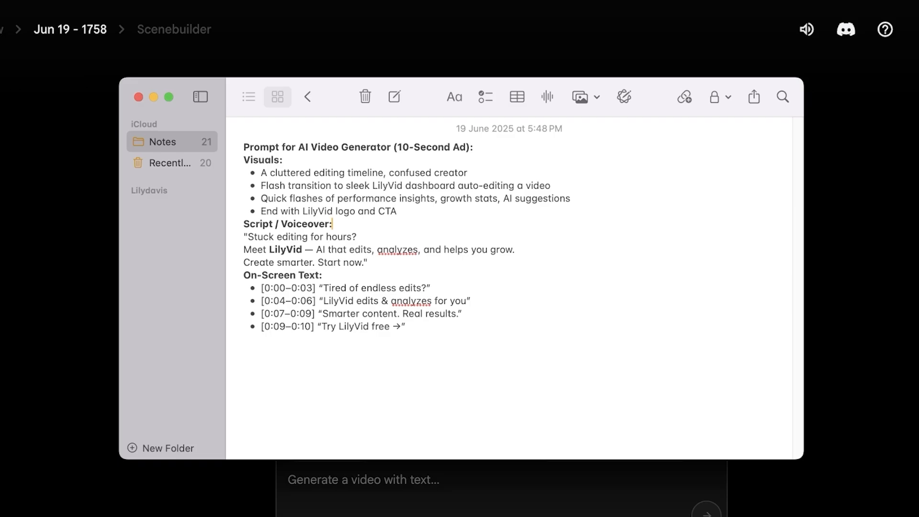
# - Enter "A selfie ad from a content creator/video editor." as the start of the video prompt in Flow
pyautogui.click(579, 491)
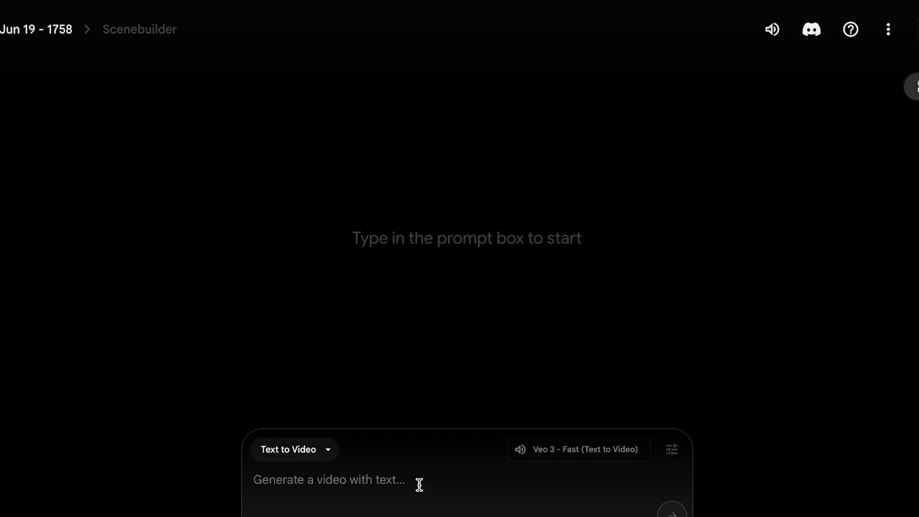
pyautogui.write('A selfie ad')
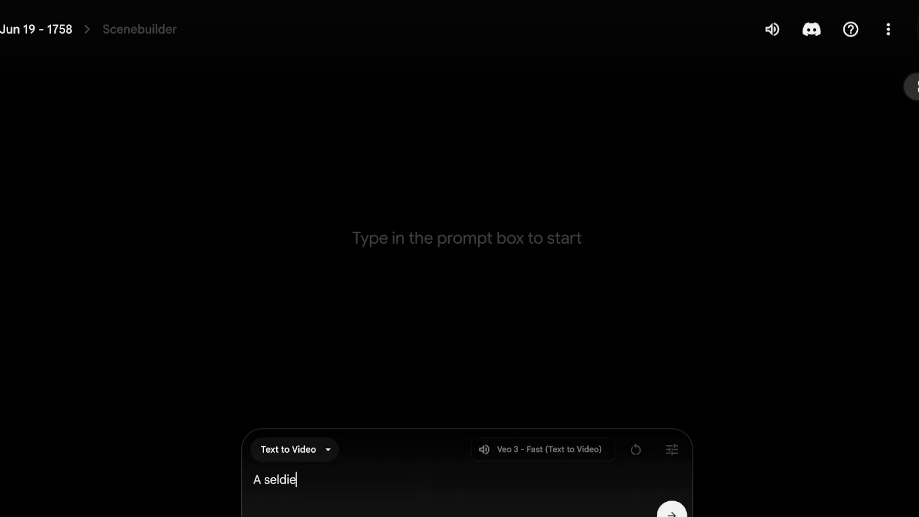
pyautogui.press('BackSpace')
pyautogui.write('d from a conte')
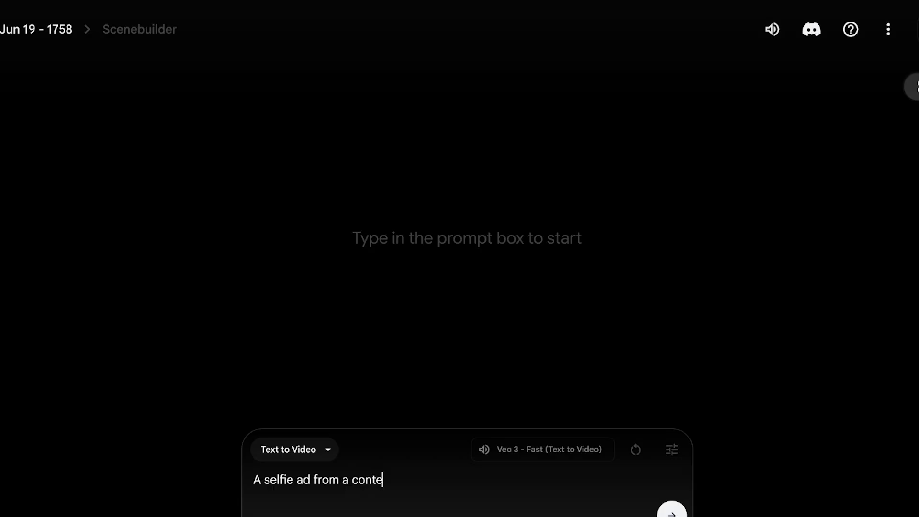
pyautogui.write('nt creator/video')
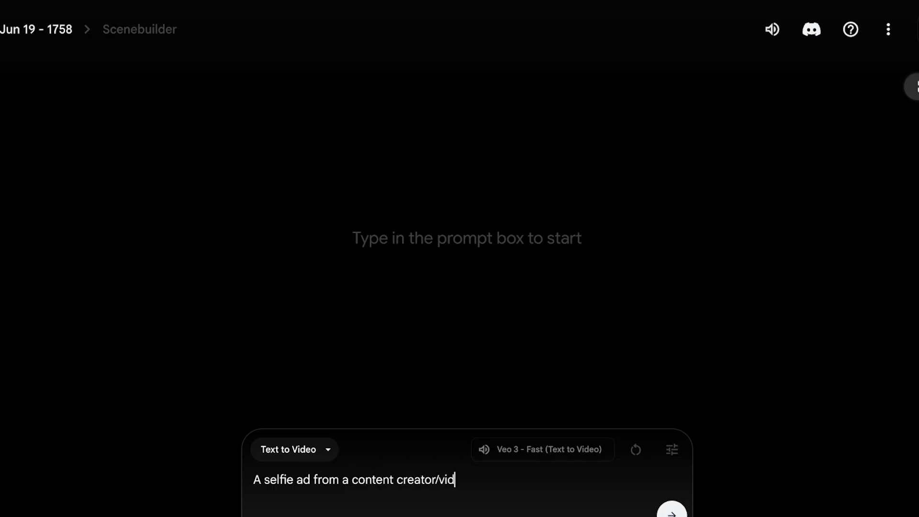
pyautogui.write(' editor.')
# - Copy "A cluttered editing timeline, confused creator" from the note in Notes and append it to the Flow prompt, ending with a period
pyautogui.press('super+Tab')
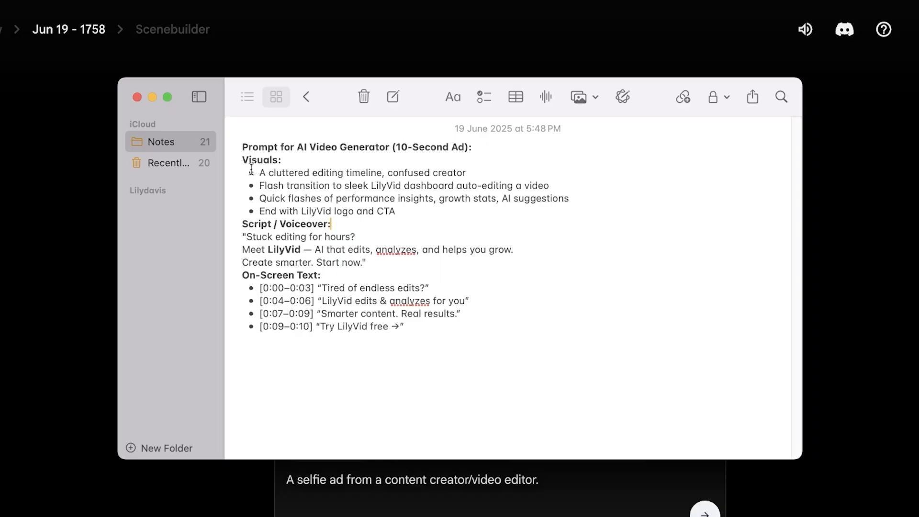
pyautogui.moveTo(259, 173); pyautogui.dragTo(465, 174)
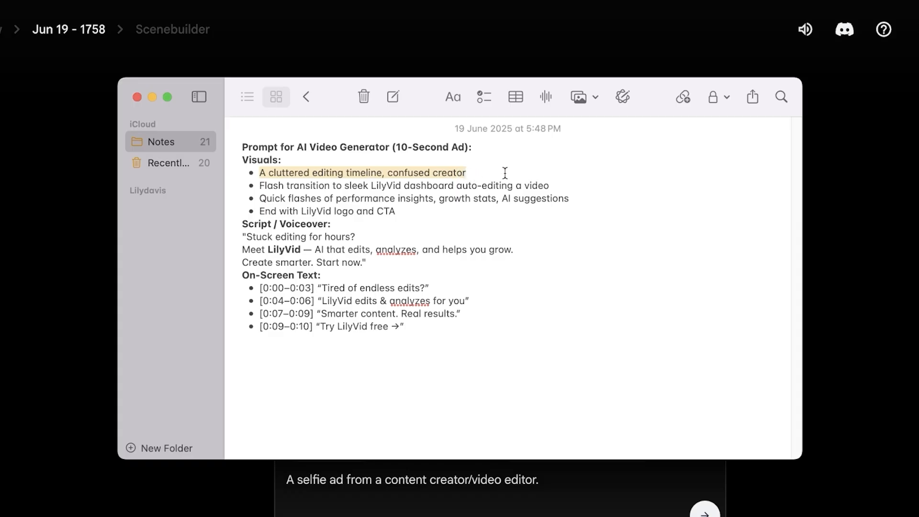
pyautogui.press('super+c')
pyautogui.click(555, 476)
pyautogui.press('super+v')
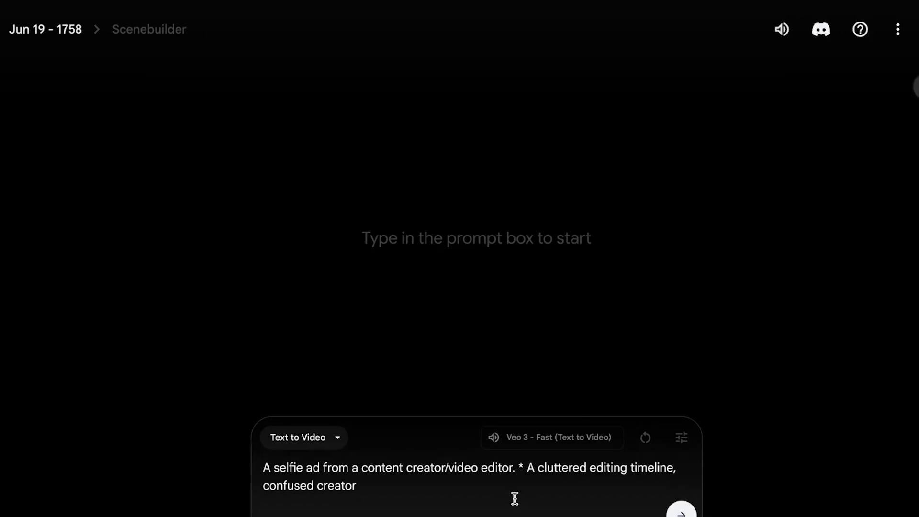
pyautogui.write('.')
# - Copy the remaining visuals bullets and the Script / Voiceover section from Notes and append them to the Flow prompt
pyautogui.press('super+Tab')
pyautogui.moveTo(225, 187); pyautogui.dragTo(562, 261)
pyautogui.press('super+c')
pyautogui.press('super+Tab')
pyautogui.press('super+v')
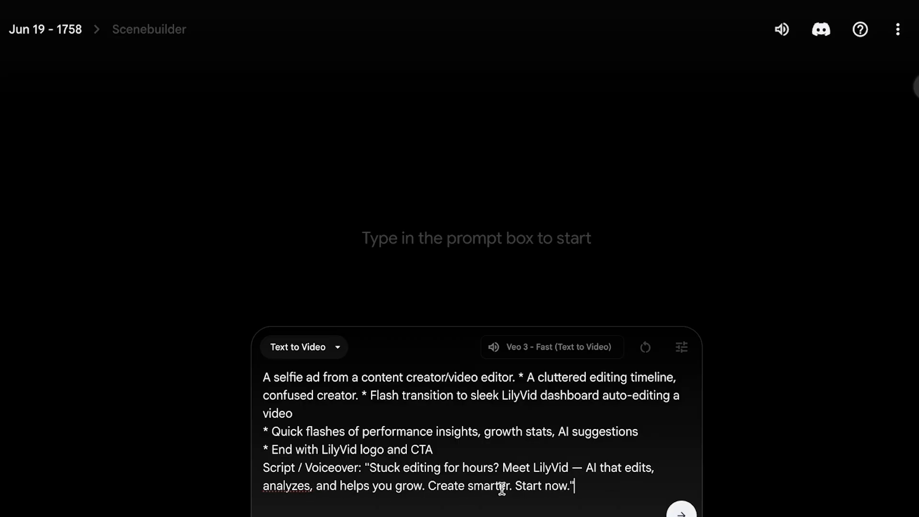
# - Submit the finished LilyVid ad prompt to generate the videos
pyautogui.click(318, 377)
pyautogui.click(442, 449)
pyautogui.press('Return')
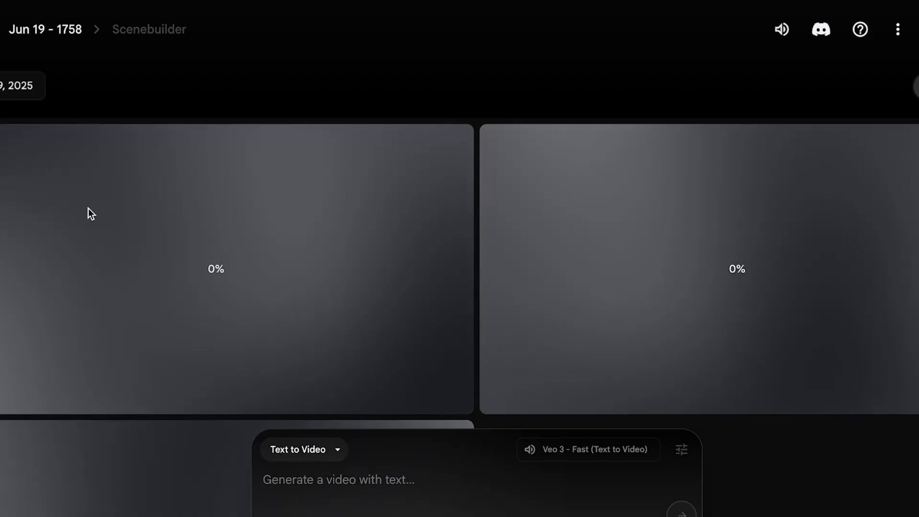
# - Look through the generated LilyVid ad videos and preview the clips
pyautogui.scroll(-5, 337, 206)
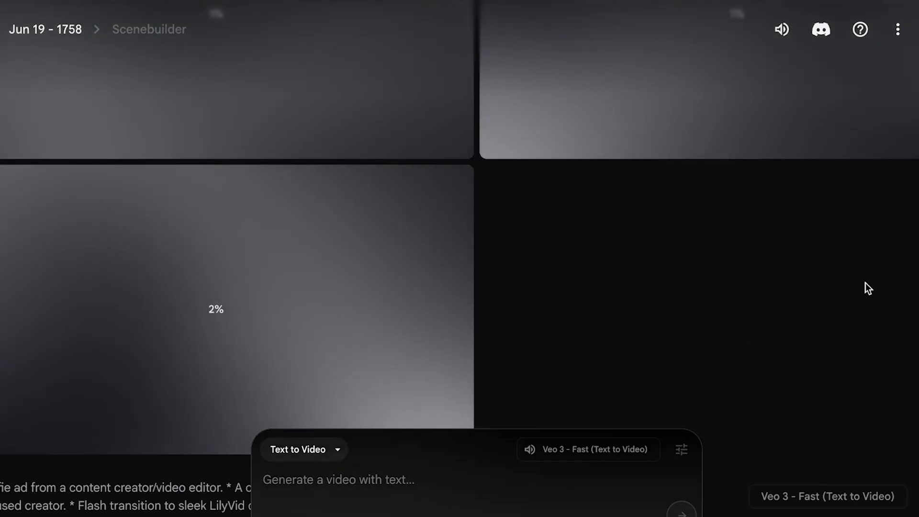
pyautogui.scroll(5, 857, 287)
pyautogui.scroll(-4, 848, 295)
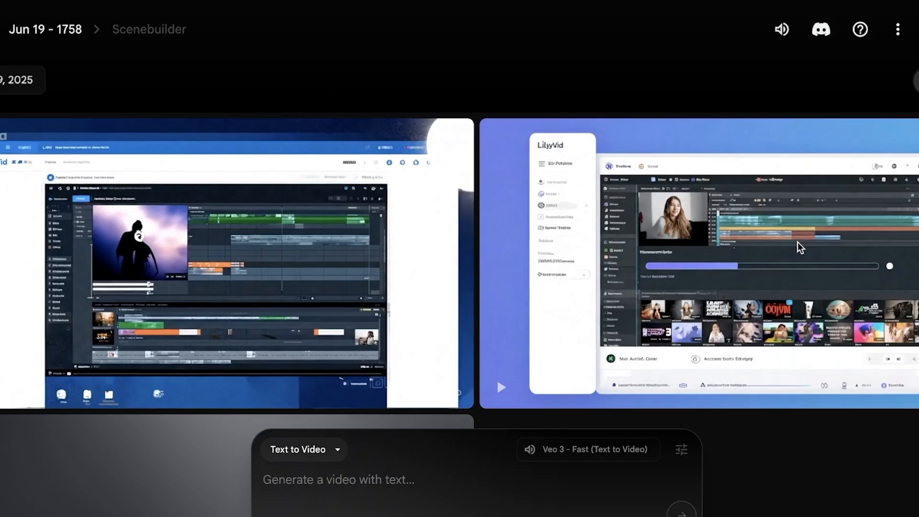
pyautogui.scroll(-3, 798, 243)
pyautogui.scroll(4, 381, 152)
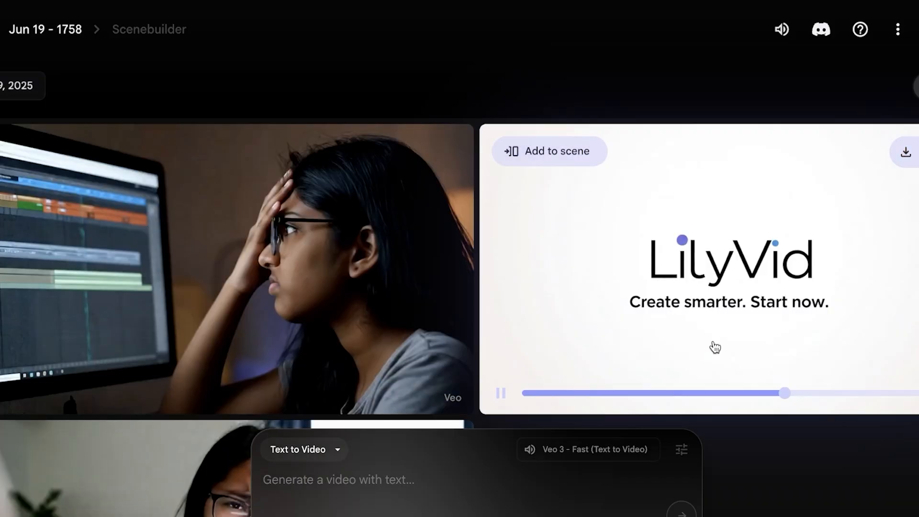
pyautogui.scroll(-5, 714, 346)
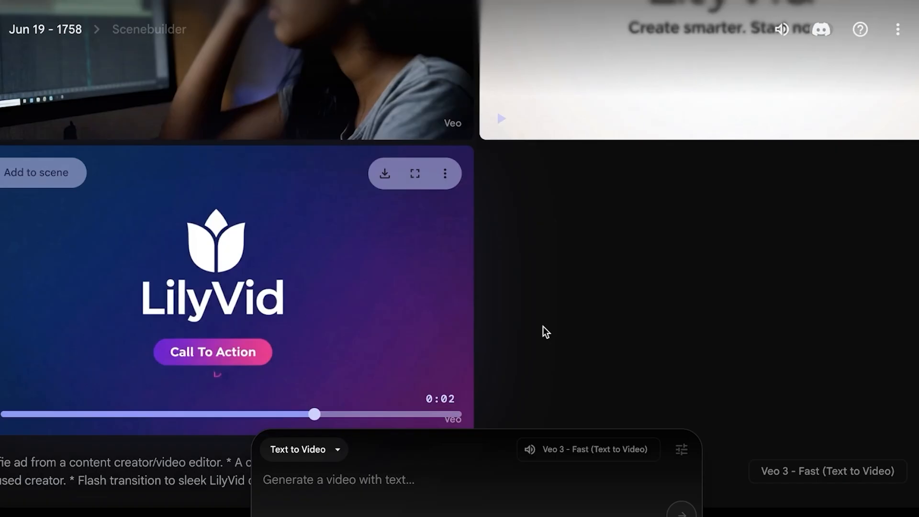
pyautogui.scroll(5, 544, 327)
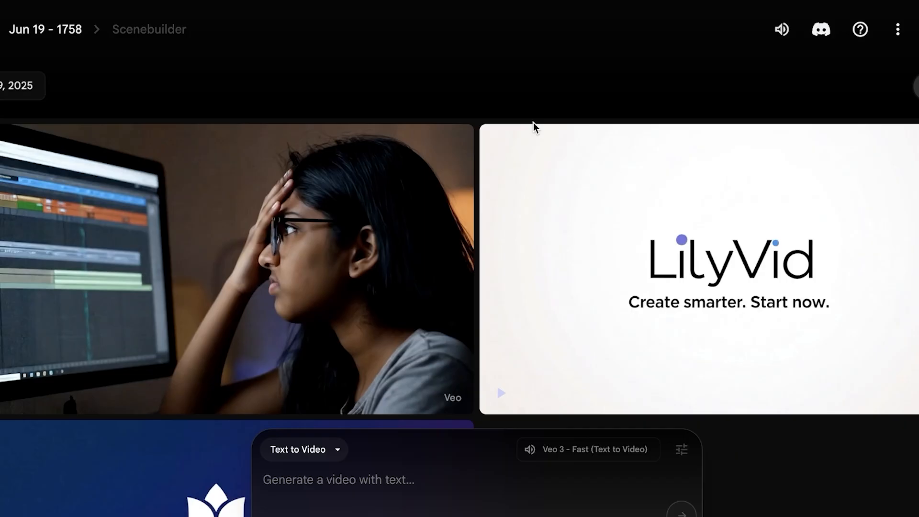
# - Open the account details to check the remaining AI credits
pyautogui.click(915, 86)
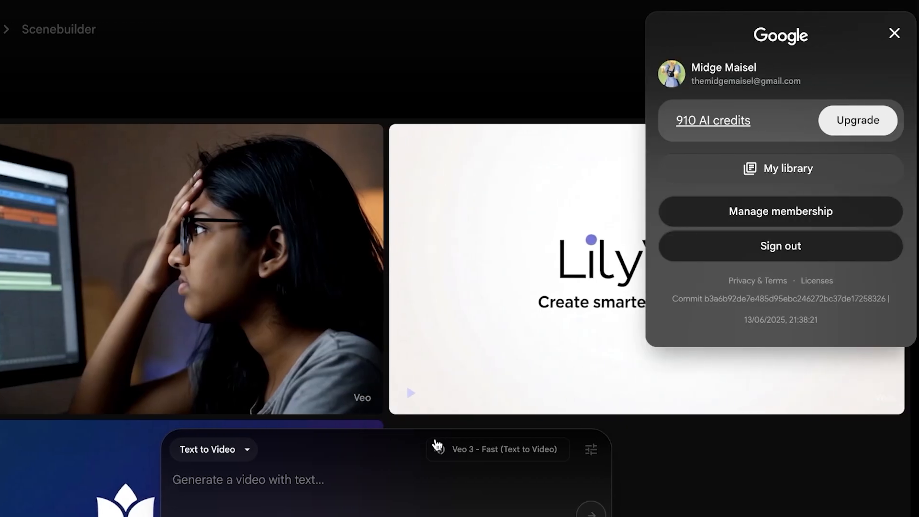
# - Start a new text-to-video prompt with "A selfie ad where an influencer is talking to the camera saying"
pyautogui.click(349, 488)
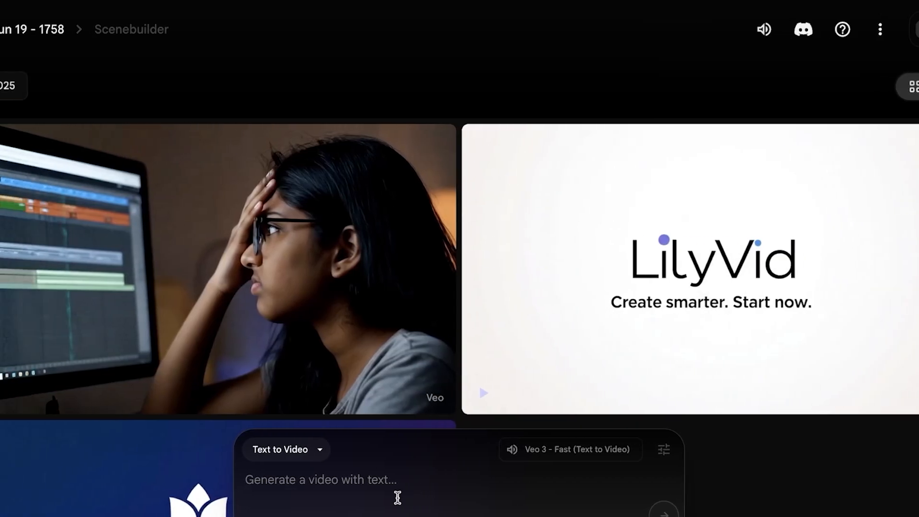
pyautogui.scroll(-6, 397, 498)
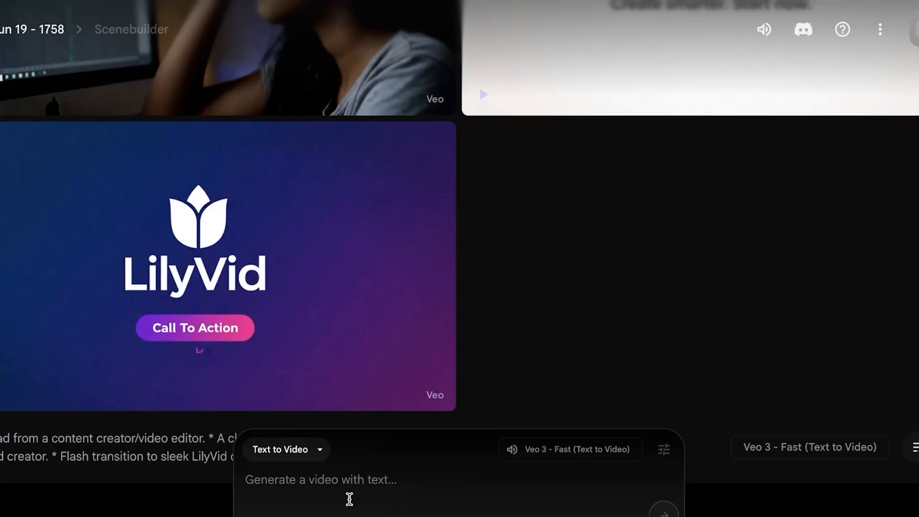
pyautogui.write('A selfie')
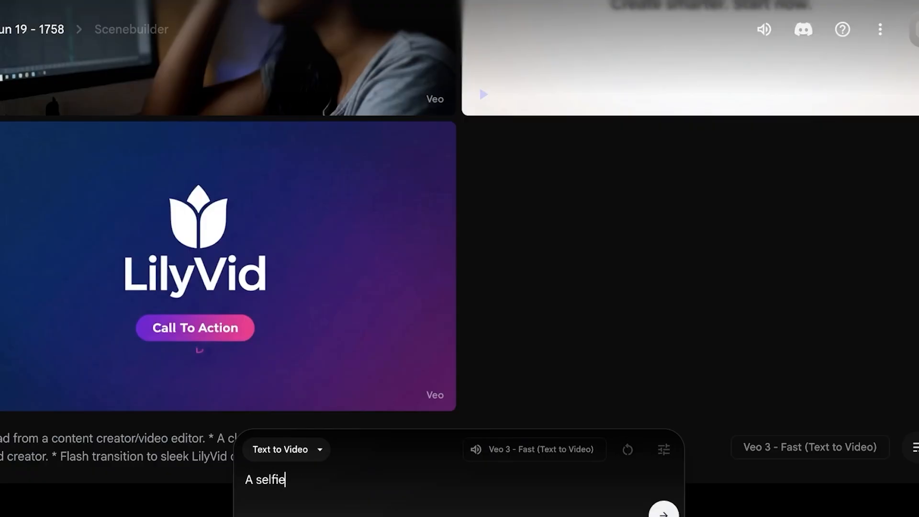
pyautogui.write(' ad ehere an influencer is t')
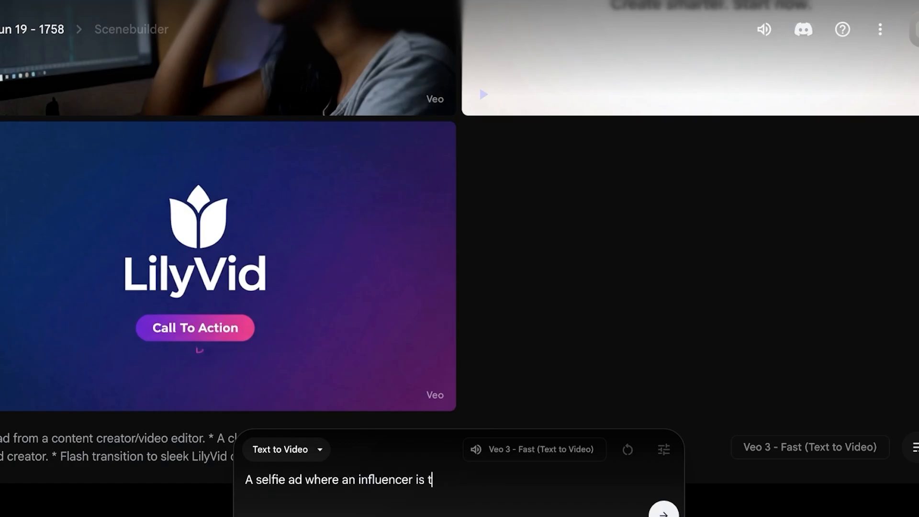
pyautogui.write('alking to the camera saying ')
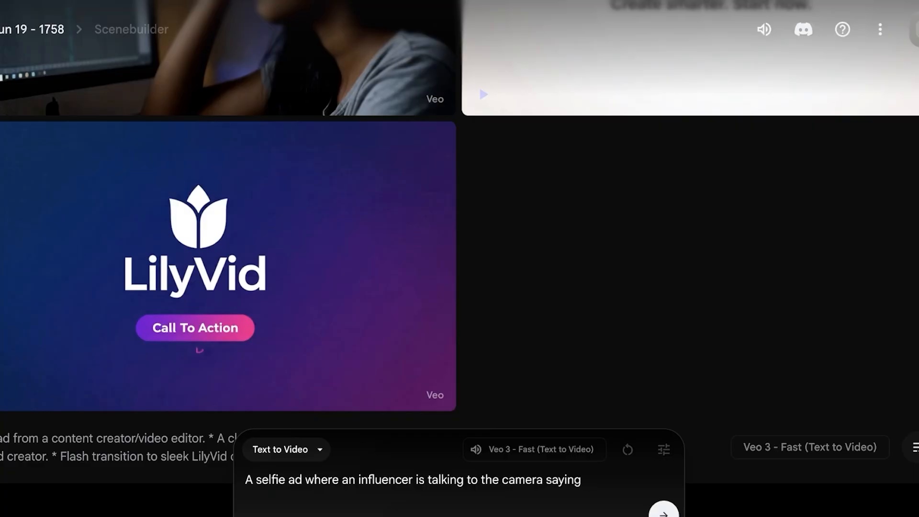
# - Complete the prompt with ": 'I spend so much time edit but after using LilyVid i've saved hours!'" and submit it to generate the videos
pyautogui.write(": 'I spend so much ")
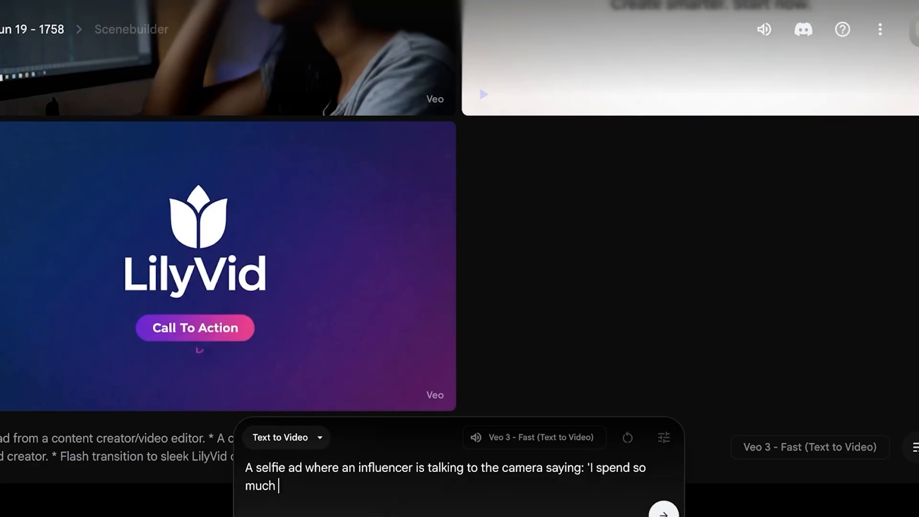
pyautogui.write('time e')
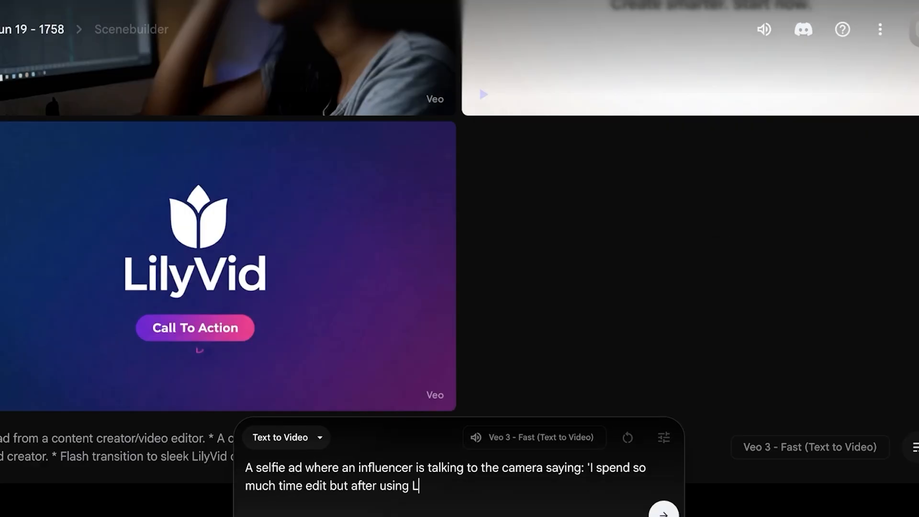
pyautogui.write("yVid i've saved hours!'")
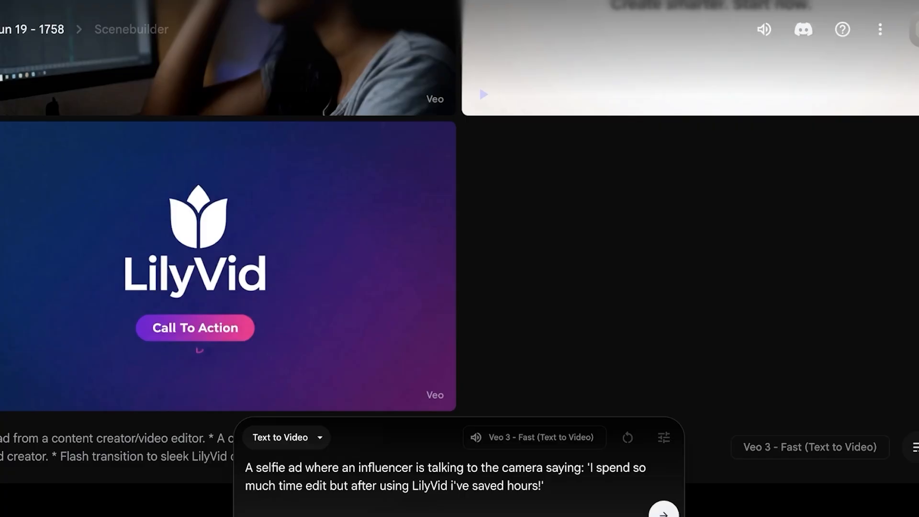
pyautogui.press('Return')
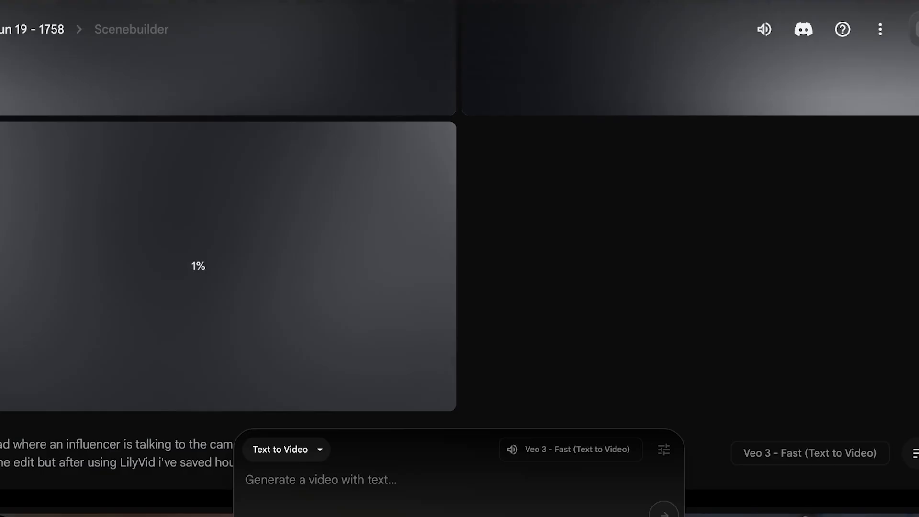
# - Check the progress of the new videos and look back over the earlier LilyVid clips of frustrated video editors
pyautogui.scroll(6, 503, 285)
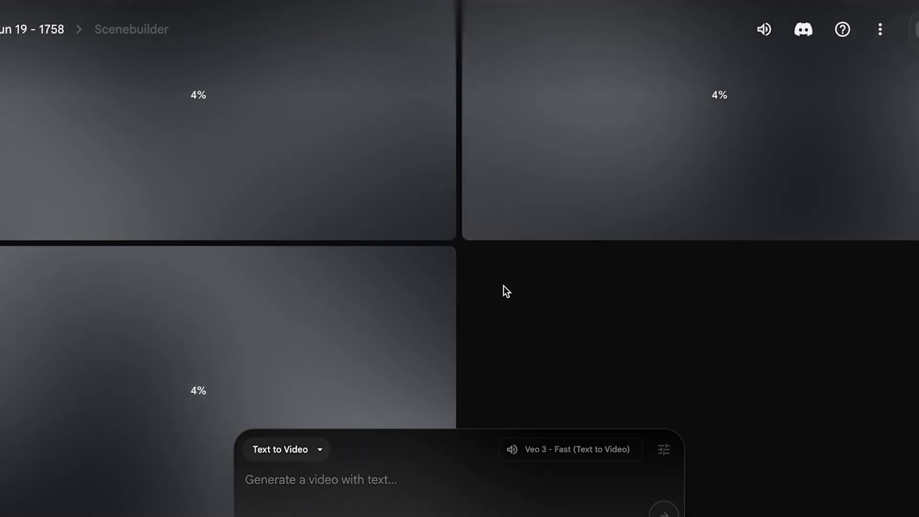
pyautogui.scroll(-3, 683, 320)
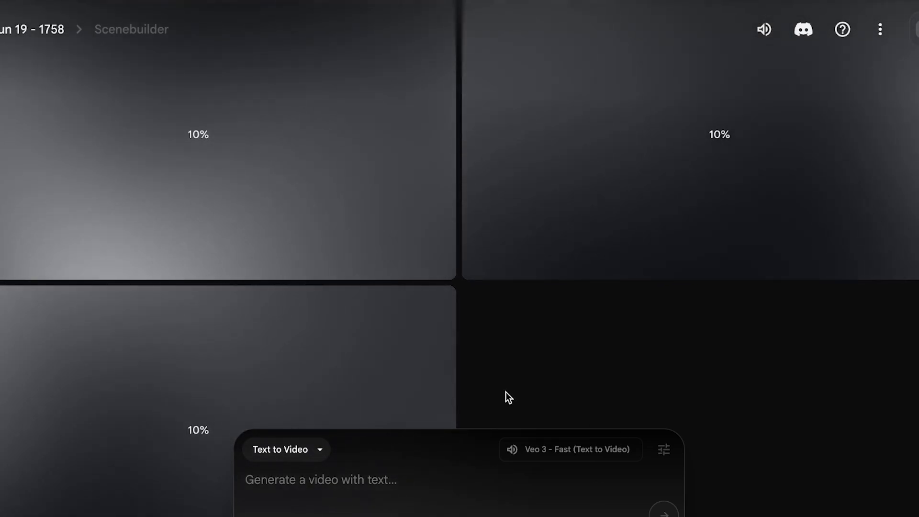
pyautogui.scroll(1, 472, 369)
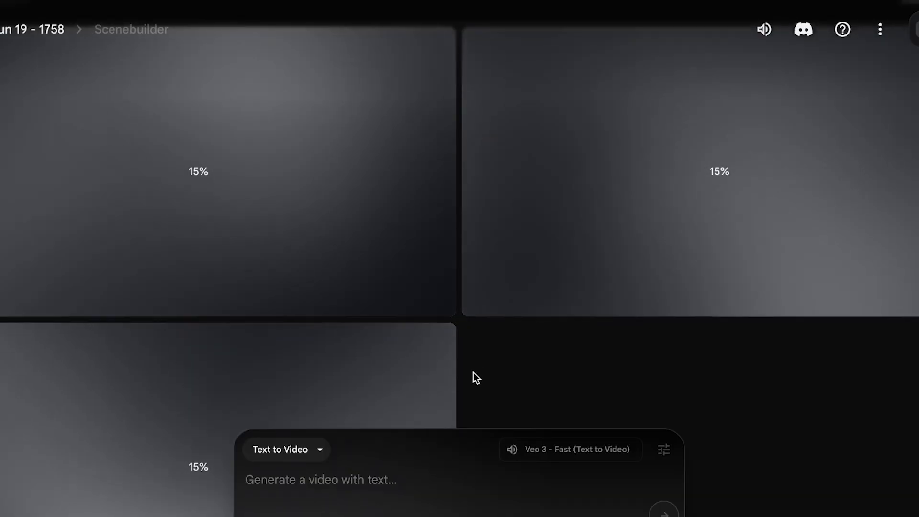
pyautogui.scroll(1, 473, 372)
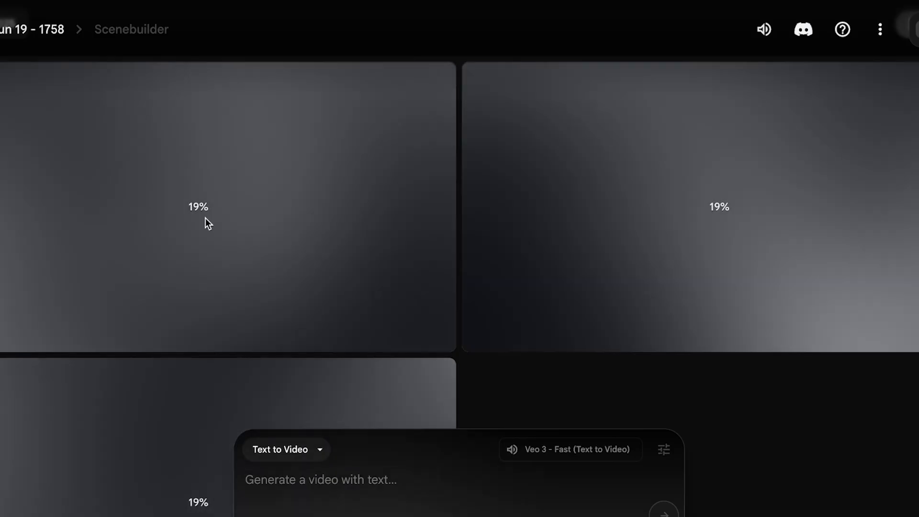
pyautogui.scroll(-3, 204, 219)
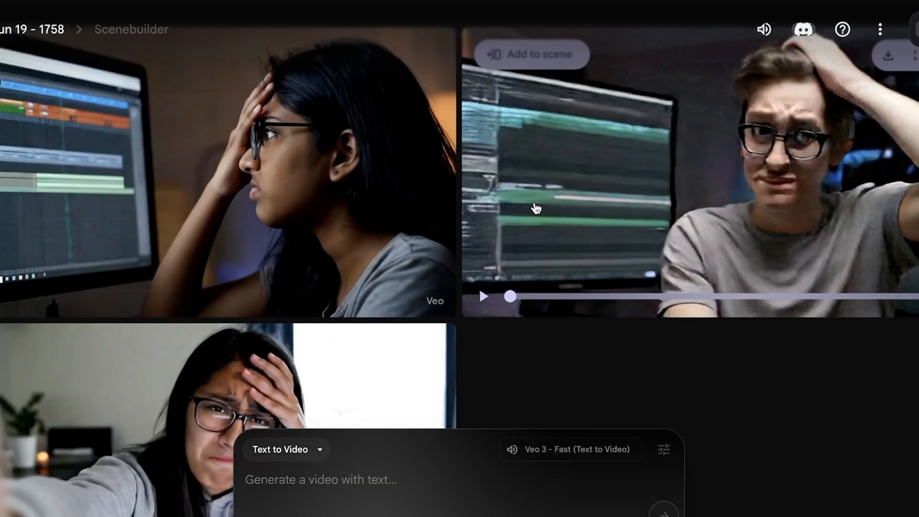
pyautogui.scroll(-3, 478, 288)
pyautogui.scroll(3, 617, 268)
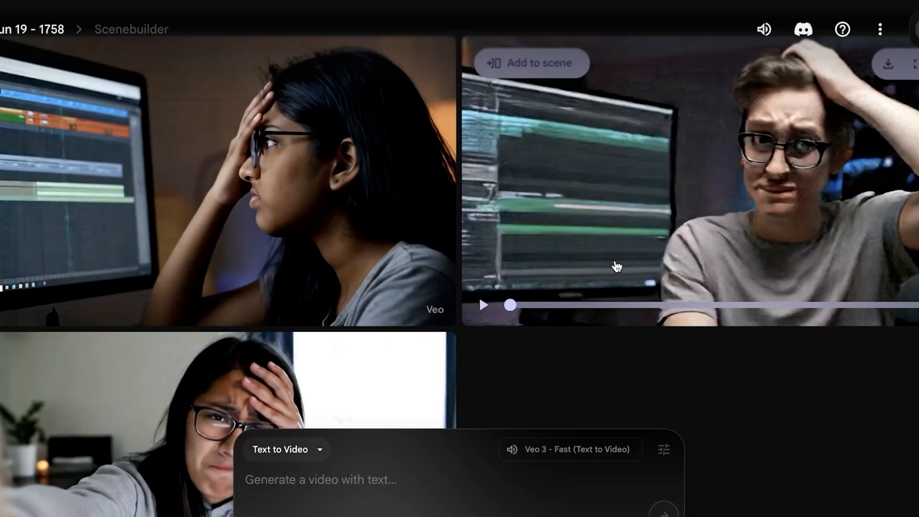
pyautogui.scroll(-3, 713, 268)
pyautogui.scroll(3, 715, 269)
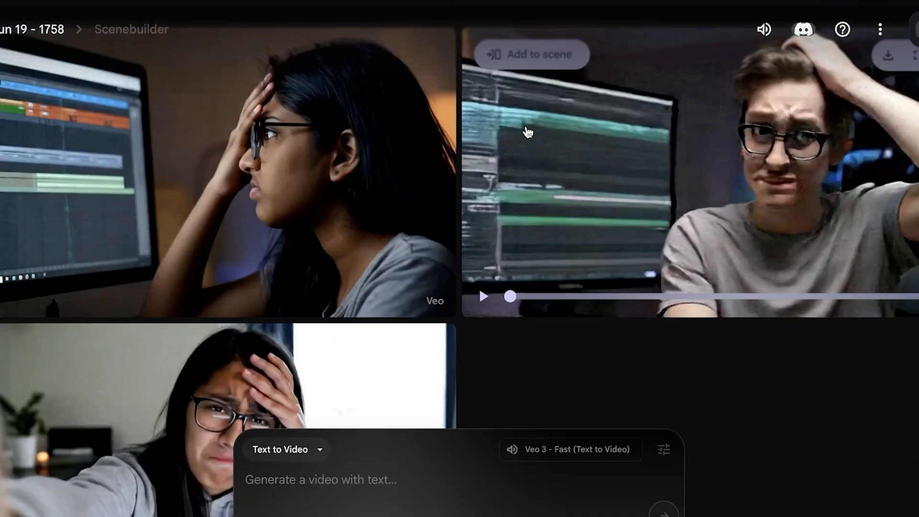
pyautogui.scroll(-6, 523, 129)
pyautogui.scroll(7, 745, 171)
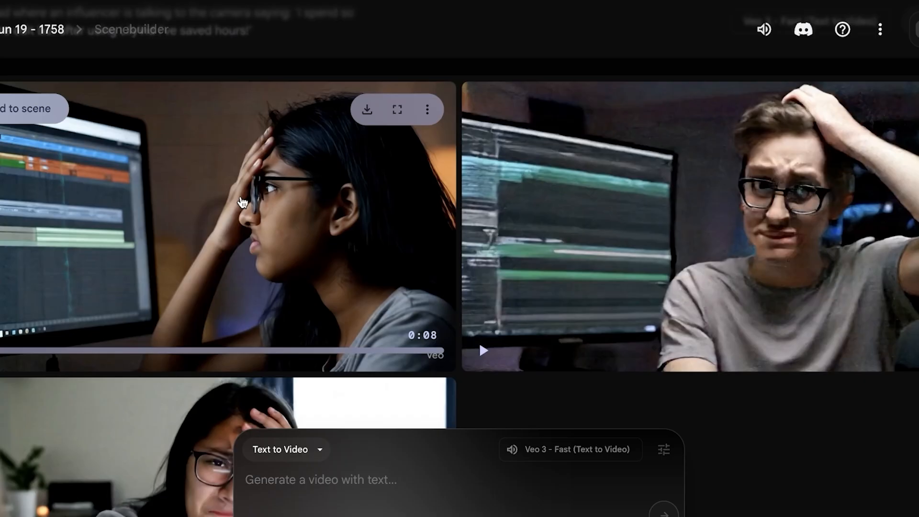
pyautogui.scroll(-6, 760, 215)
pyautogui.scroll(7, 763, 227)
pyautogui.scroll(-4, 445, 316)
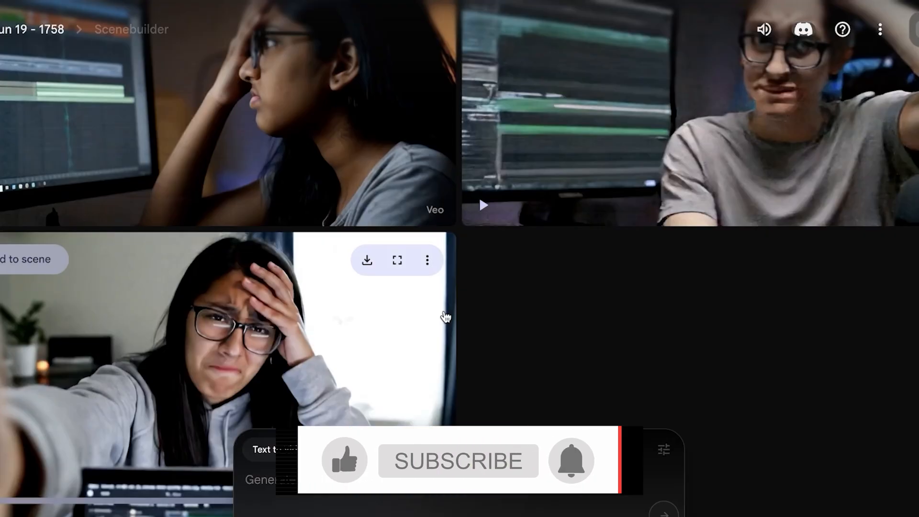
pyautogui.scroll(7, 676, 286)
pyautogui.scroll(-12, 676, 286)
pyautogui.scroll(4, 677, 287)
pyautogui.scroll(8, 680, 292)
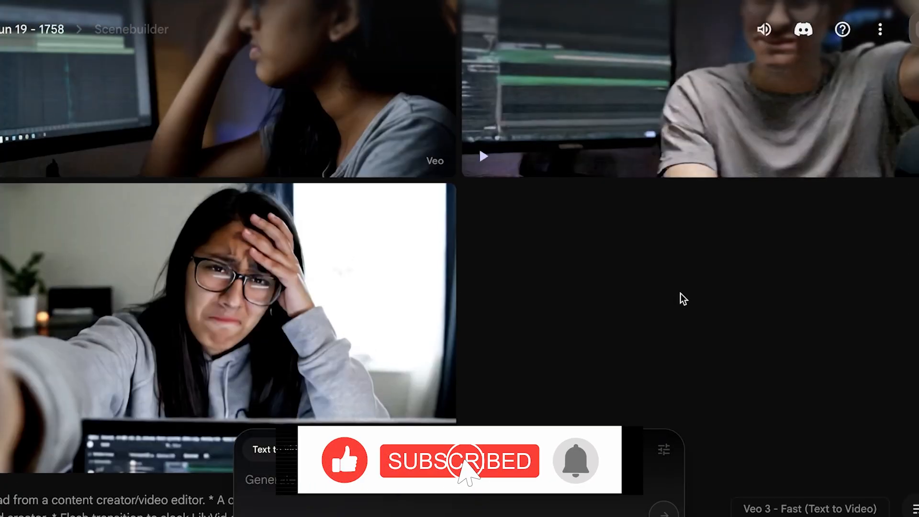
pyautogui.scroll(-1, 313, 229)
pyautogui.scroll(-1, 218, 210)
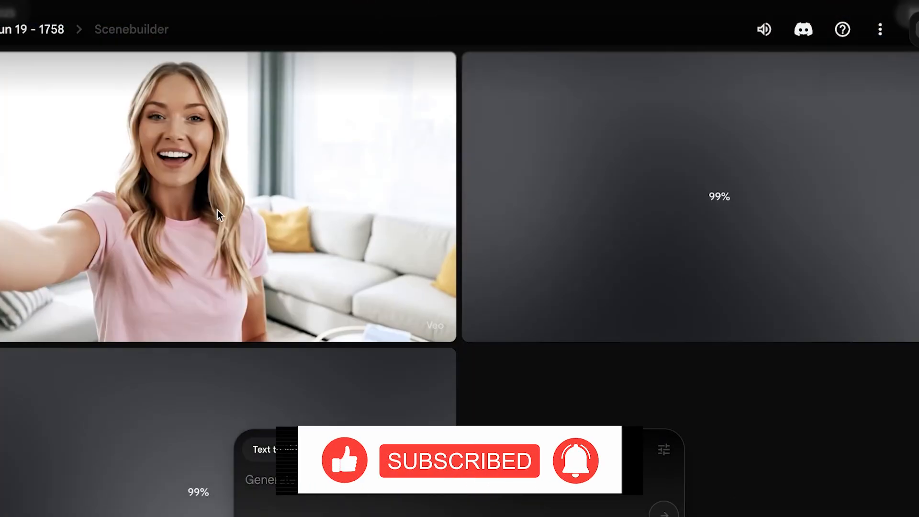
# - Preview the new influencer selfie clips and add the one with the light pink T-shirt to the scene
pyautogui.scroll(2, 191, 197)
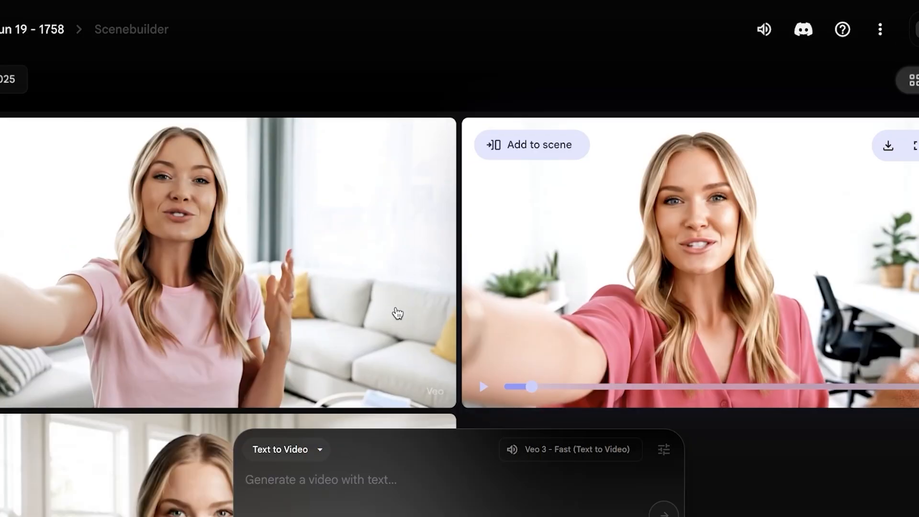
pyautogui.scroll(-11, 638, 273)
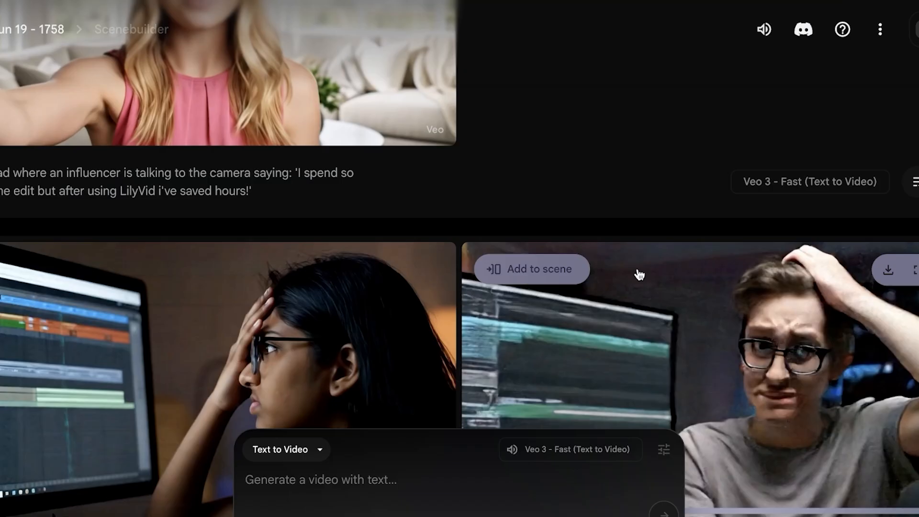
pyautogui.scroll(5, 582, 229)
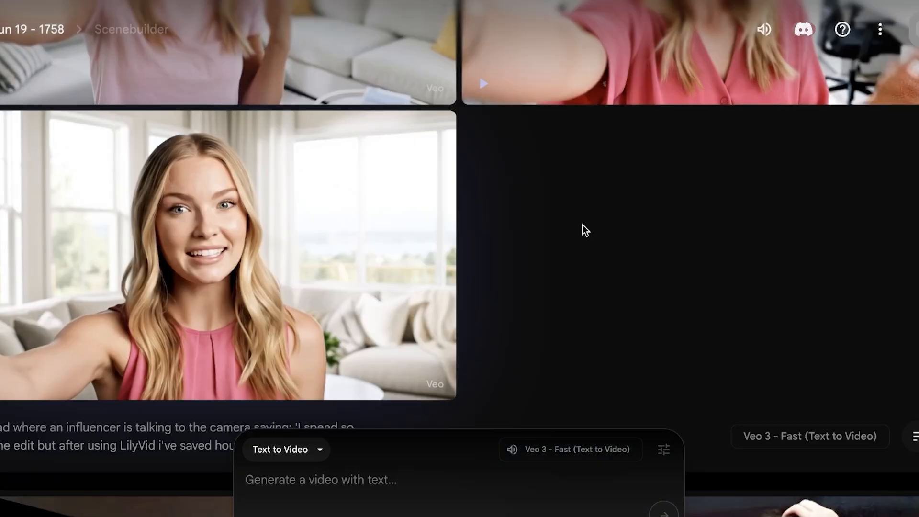
pyautogui.scroll(6, 369, 178)
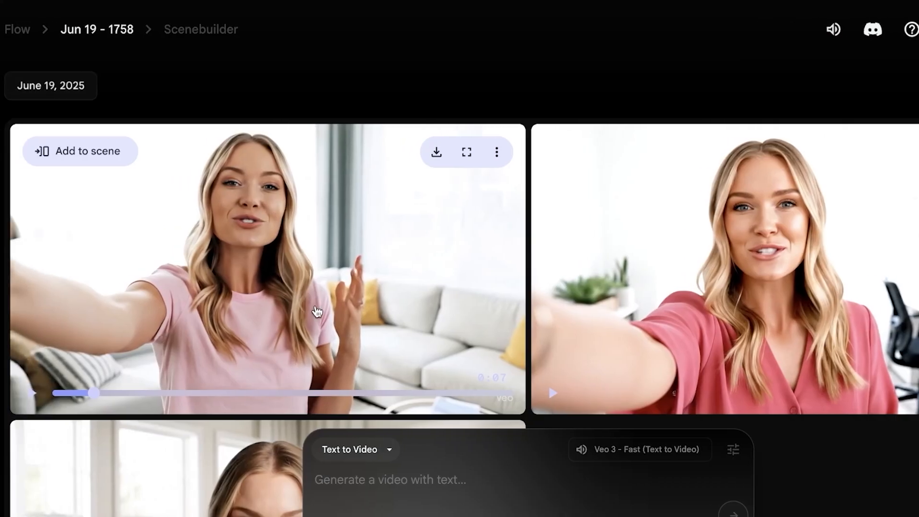
pyautogui.click(78, 163)
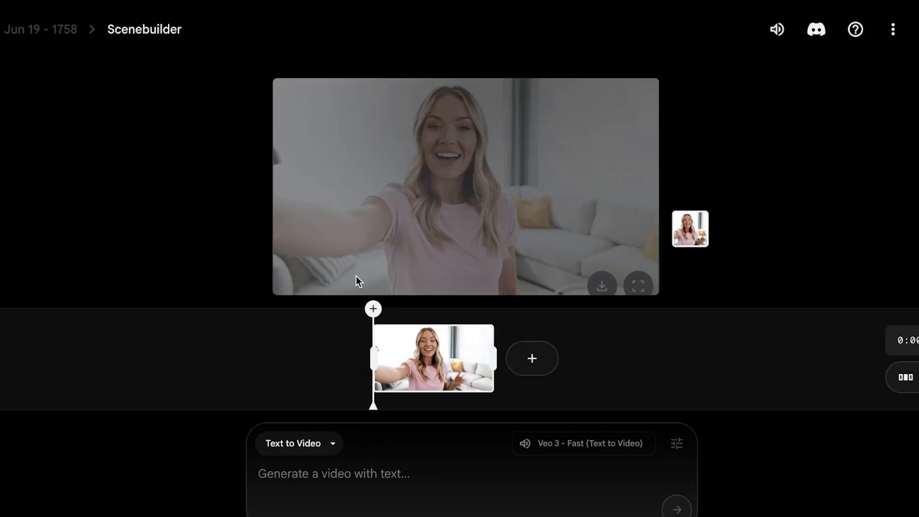
# - Set up an Extend shot after the clip and begin its prompt with "she says 'now ill show you guys the power of lilyvid'"
pyautogui.click(534, 361)
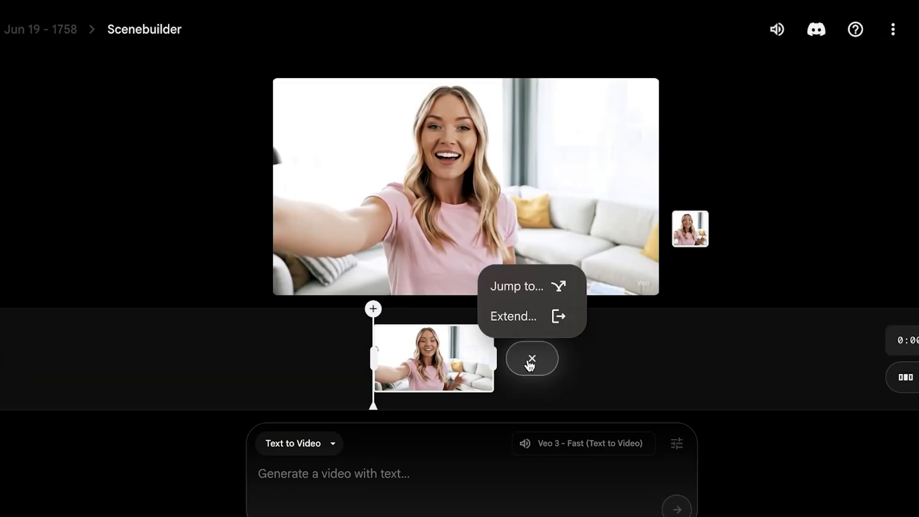
pyautogui.click(508, 317)
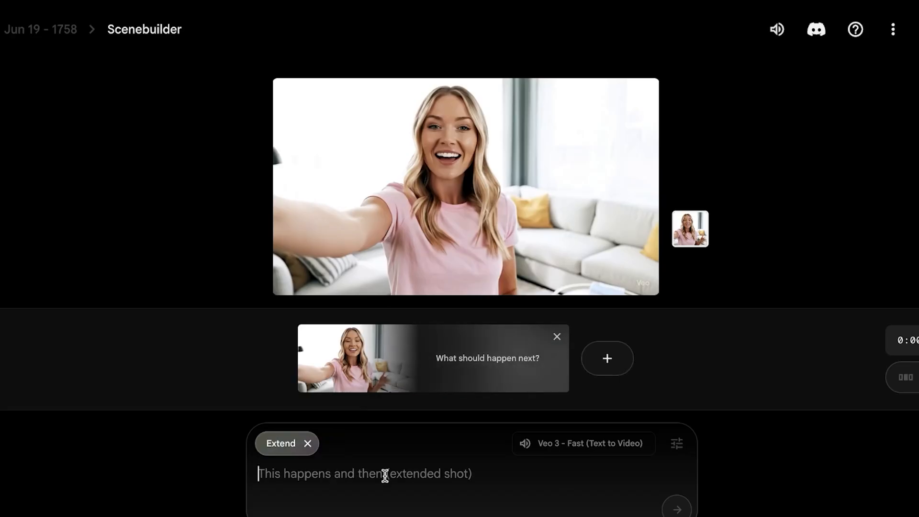
pyautogui.write('The')
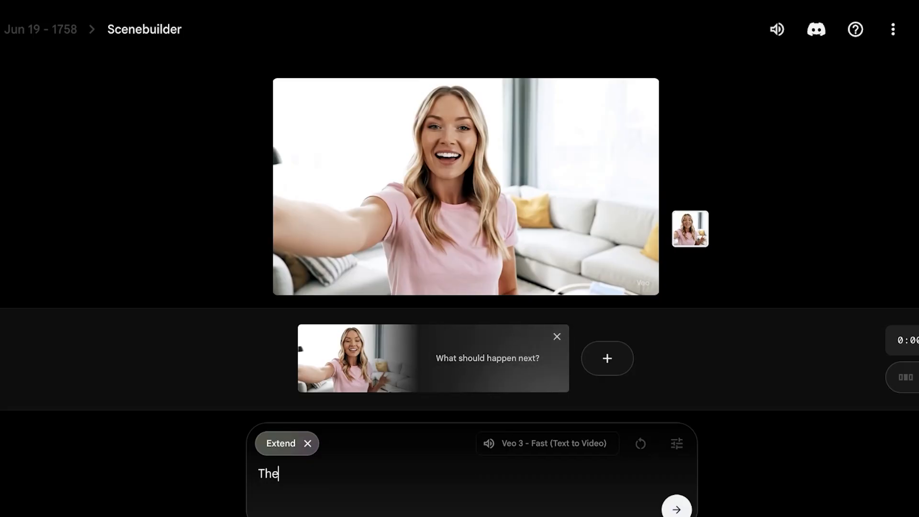
pyautogui.press('BackSpace')
pyautogui.press('BackSpace')
pyautogui.press('BackSpace')
pyautogui.write("she says 'now ill")
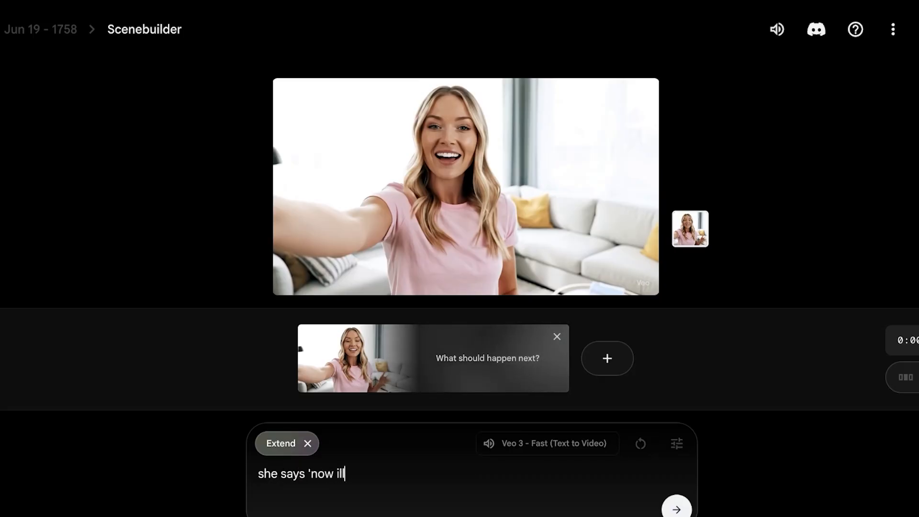
pyautogui.write(' show you guys')
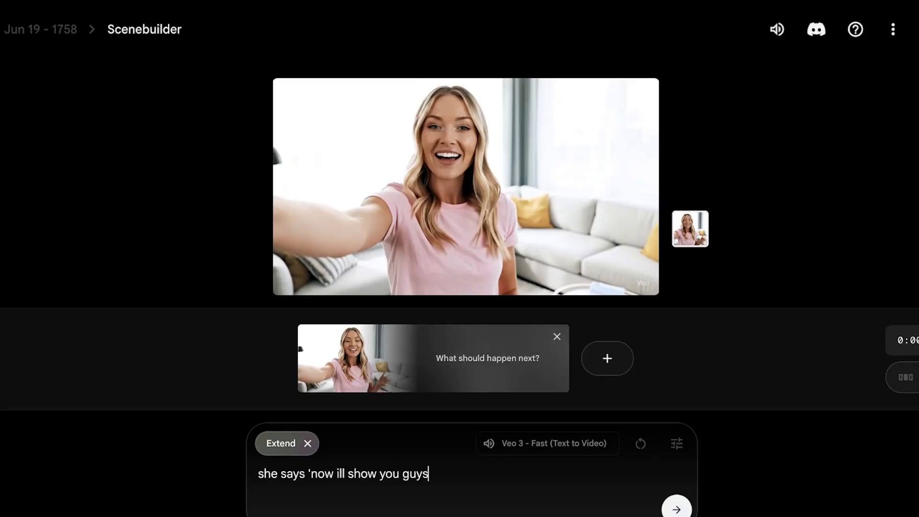
pyautogui.write(' the power of l')
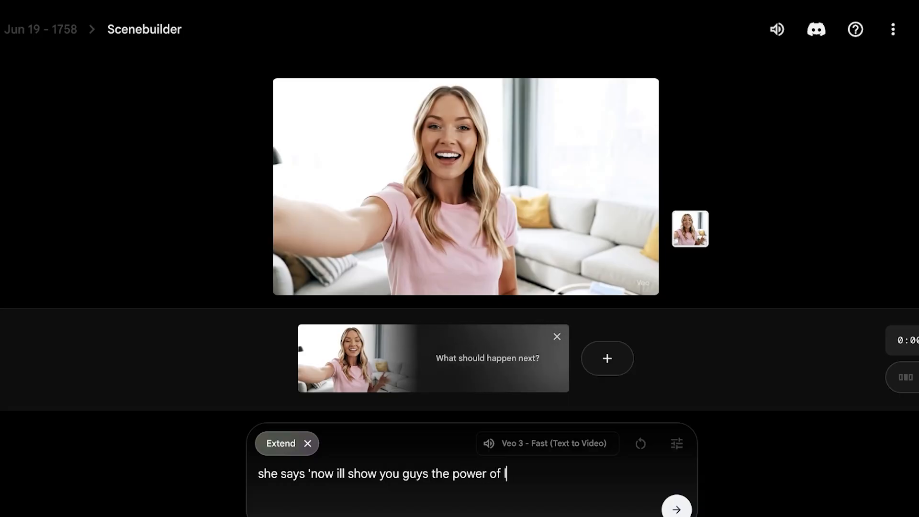
pyautogui.write("ilyvid' scree")
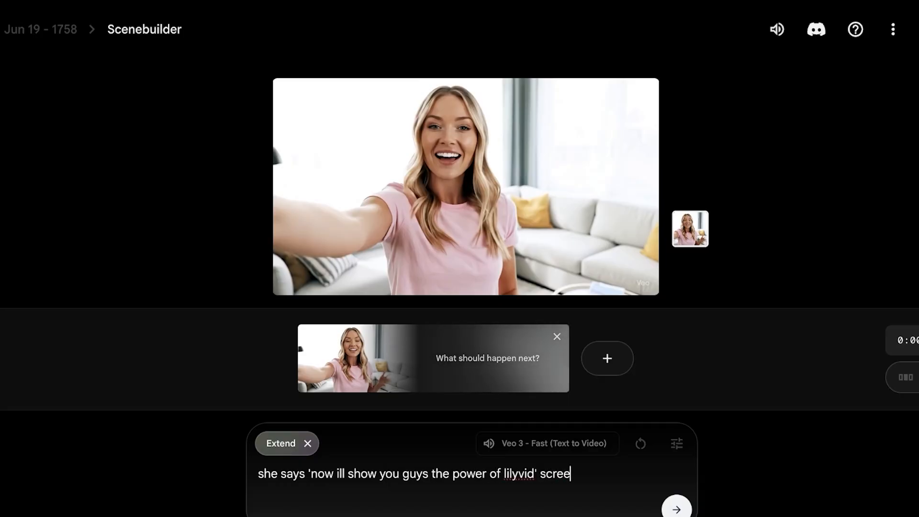
# - Complete the Extend prompt with "screen cuts to a laptop where there are a buch of editing tools ai suggestion and metrics" and submit it
pyautogui.write('n cuts to a l')
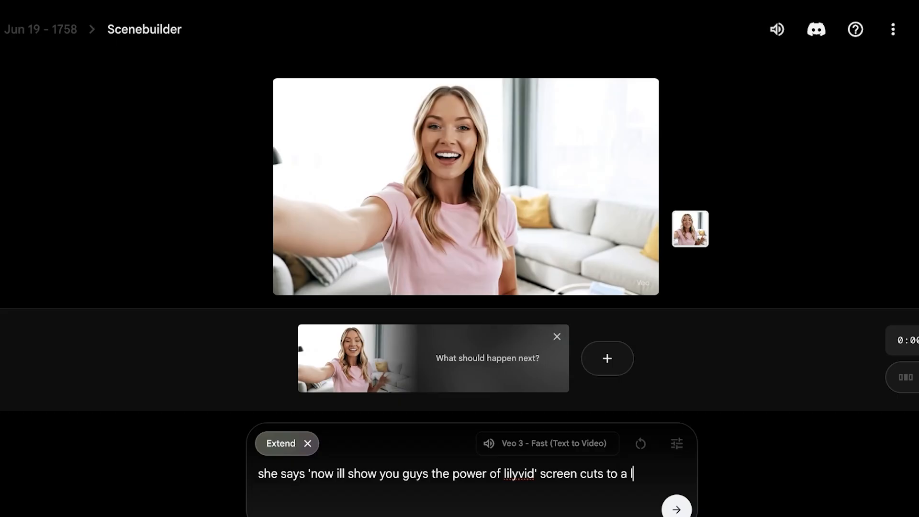
pyautogui.write('aptop where t')
pyautogui.press('BackSpace')
pyautogui.press('BackSpace')
pyautogui.press('BackSpace')
pyautogui.write('ptop where th')
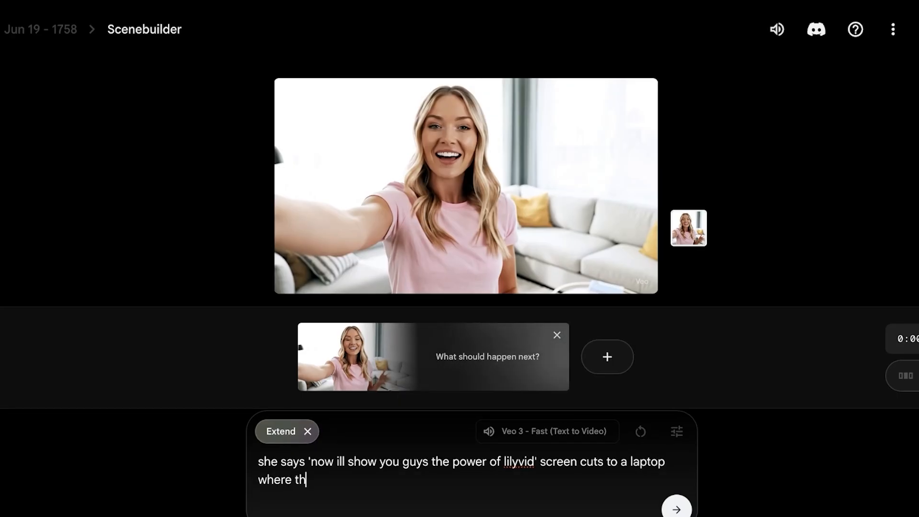
pyautogui.write('ere are a mu')
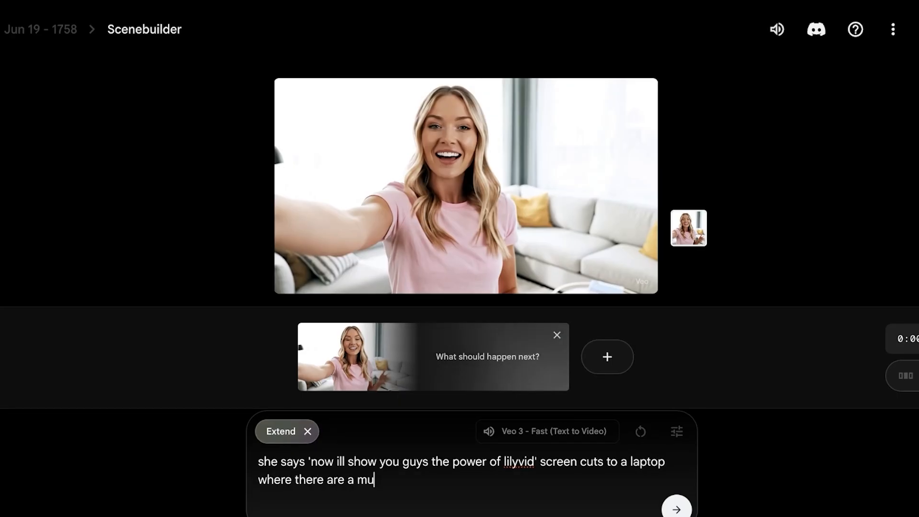
pyautogui.press('BackSpace')
pyautogui.press('BackSpace')
pyautogui.write('buch of editing t')
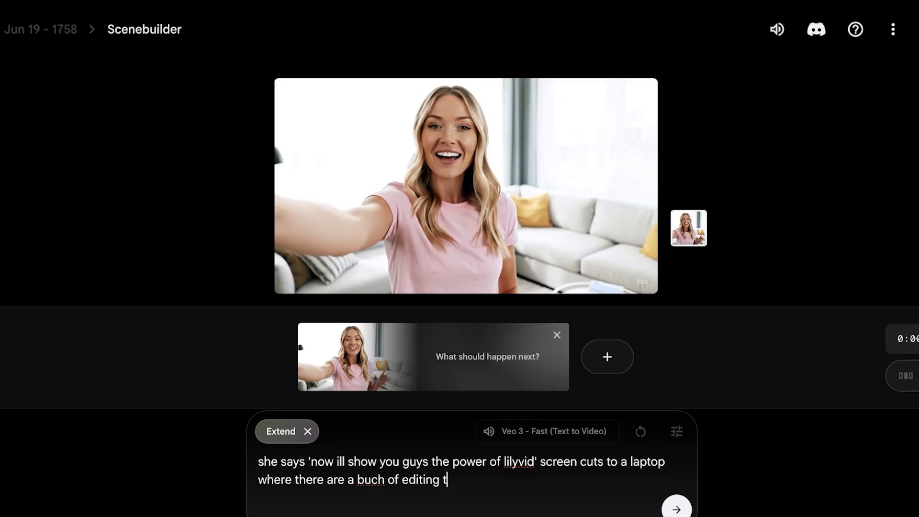
pyautogui.write('ools ai suggesti')
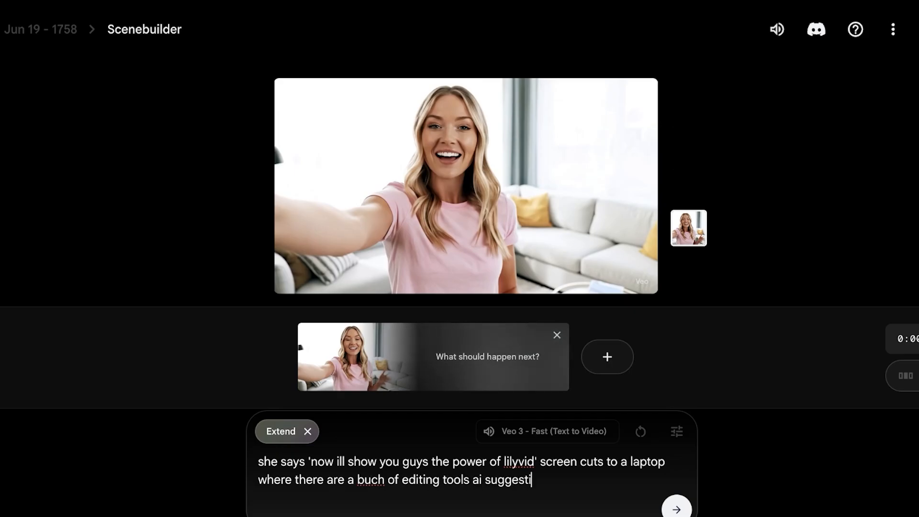
pyautogui.write('on and metrics')
pyautogui.press('Return')
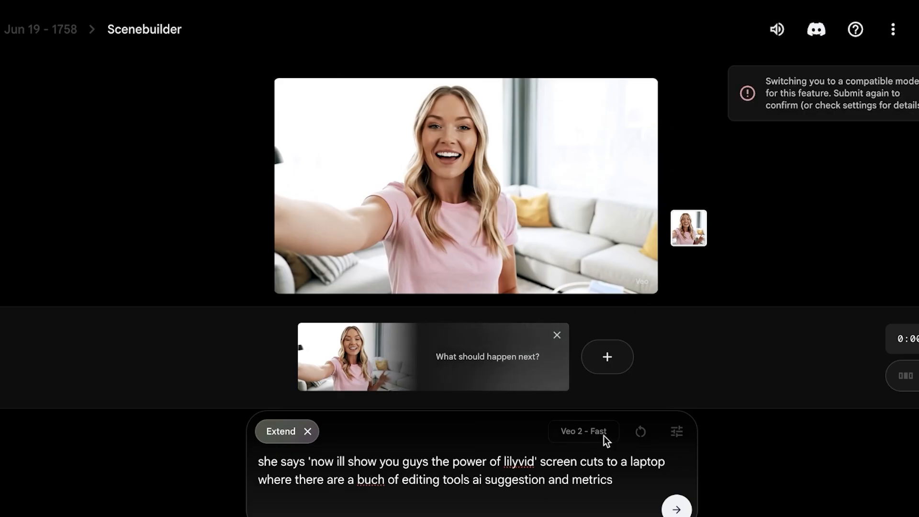
# - Set the generation settings to Veo 3 - Fast (Text to Video) with 1 output per prompt
pyautogui.click(675, 430)
pyautogui.doubleClick(516, 460)
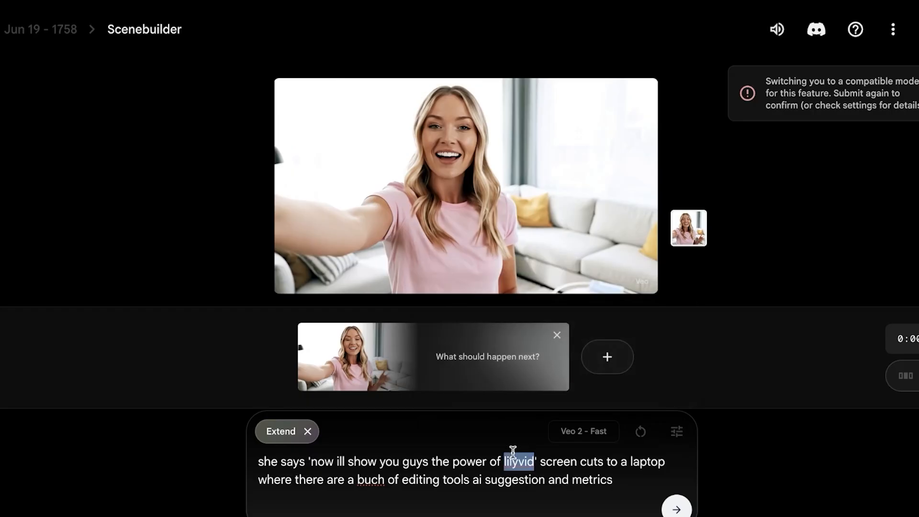
pyautogui.hotkey('ctrl', 'a')
pyautogui.click(676, 431)
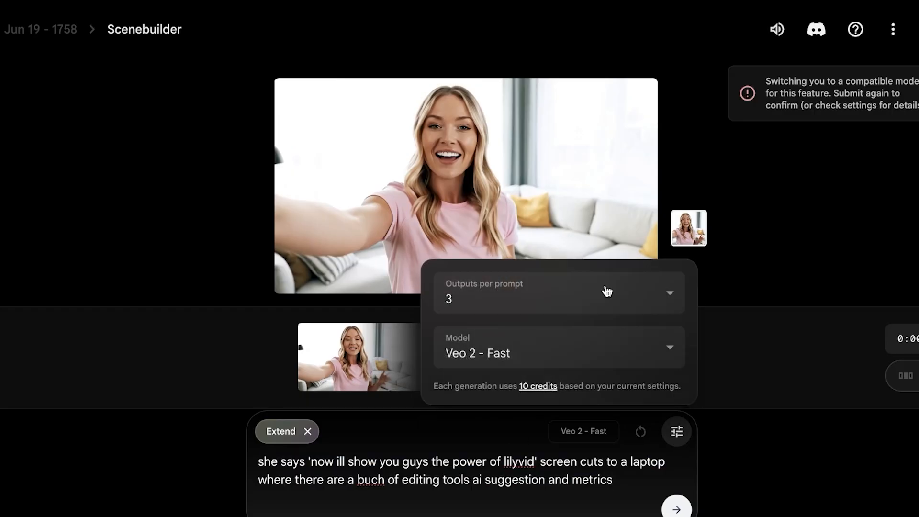
pyautogui.click(581, 302)
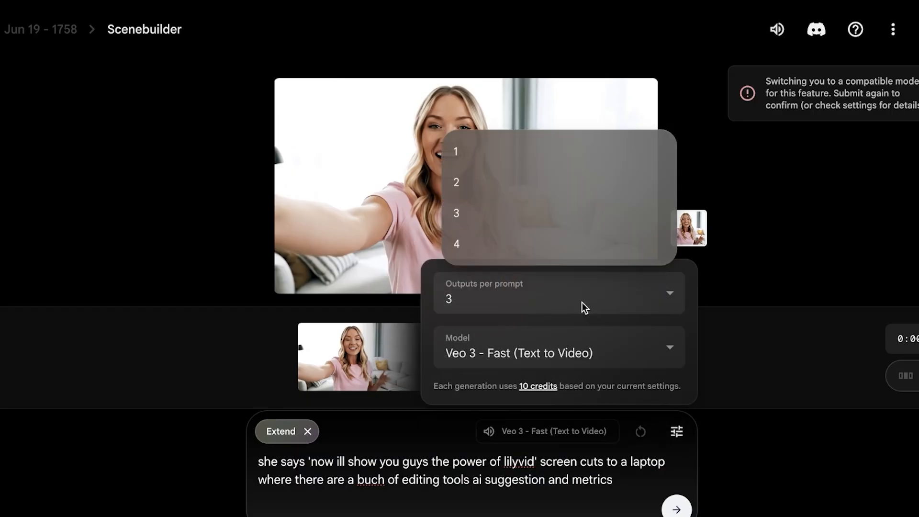
pyautogui.click(505, 143)
pyautogui.click(571, 493)
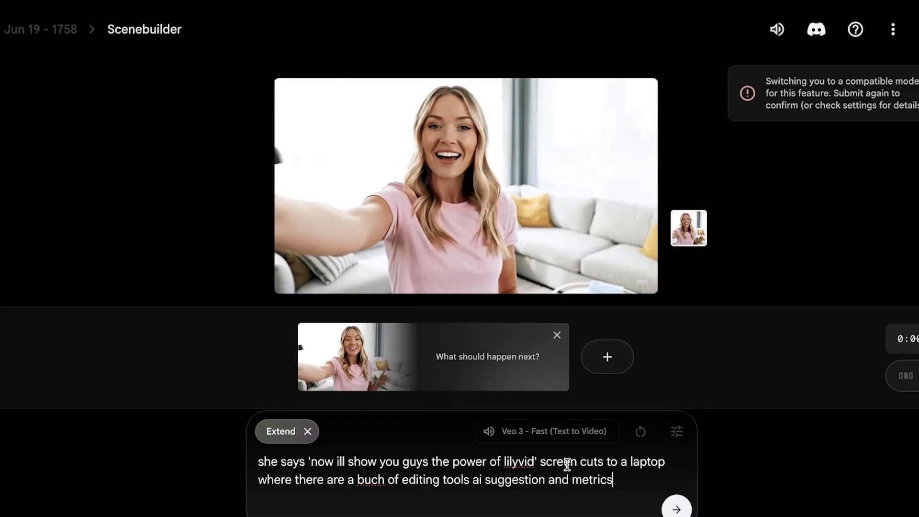
# - Try again to submit the Extend prompt with Veo 3 - Fast (Text to Video) as the model
pyautogui.click(483, 348)
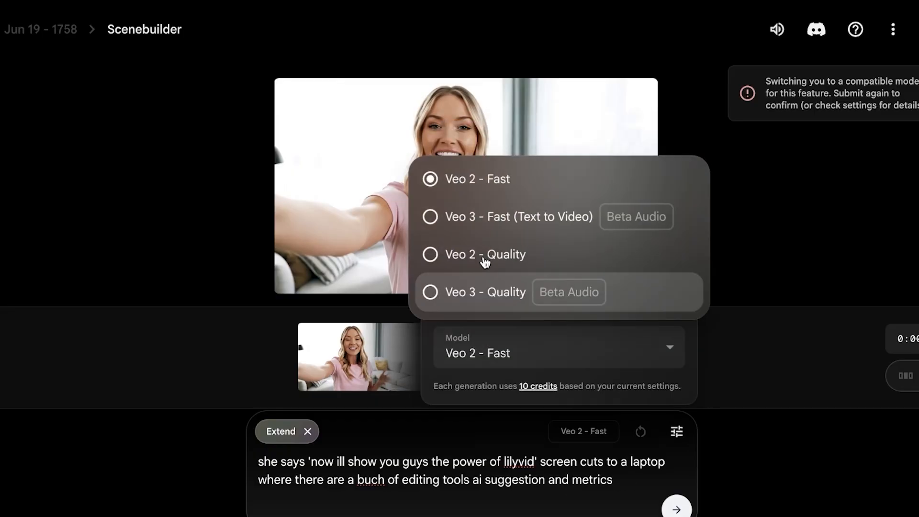
pyautogui.click(492, 217)
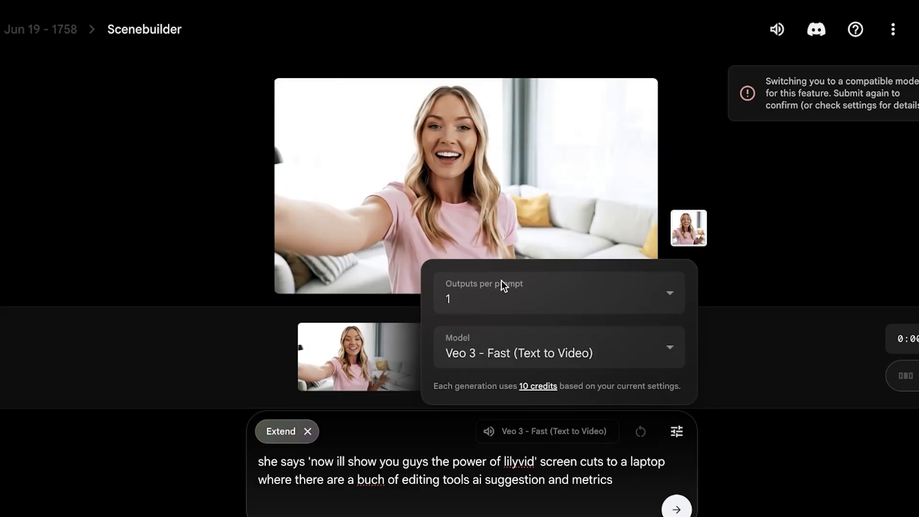
pyautogui.click(532, 309)
pyautogui.click(625, 412)
pyautogui.click(593, 467)
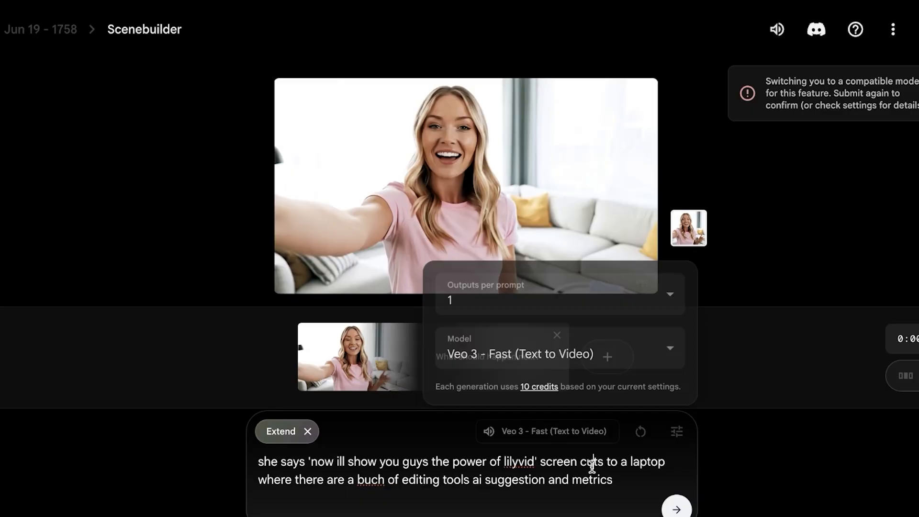
pyautogui.click(676, 511)
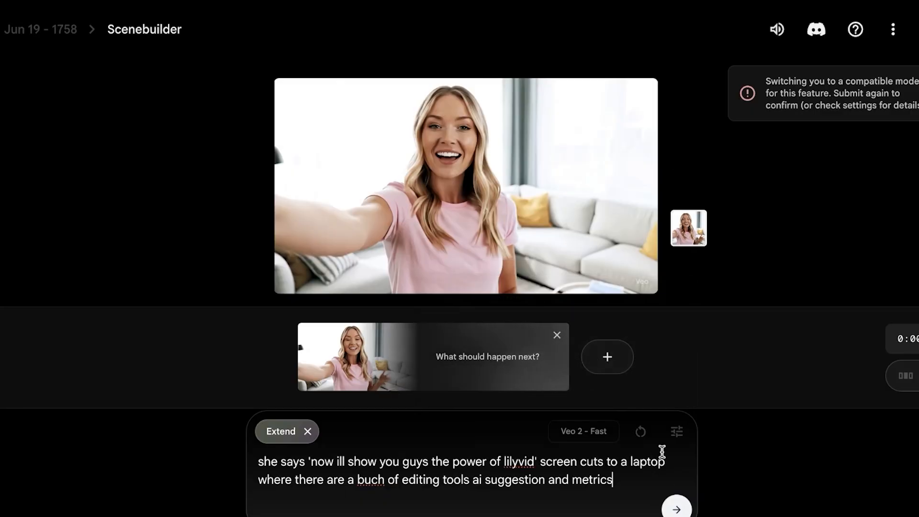
pyautogui.click(676, 431)
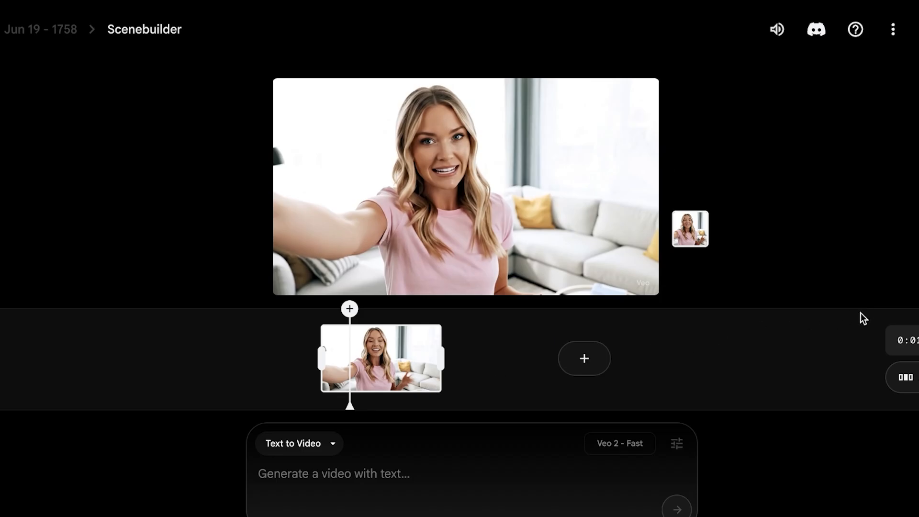
# - Return to the Jun 19 - 1758 project and look at the newly generated extension clip and its prompt
pyautogui.click(60, 32)
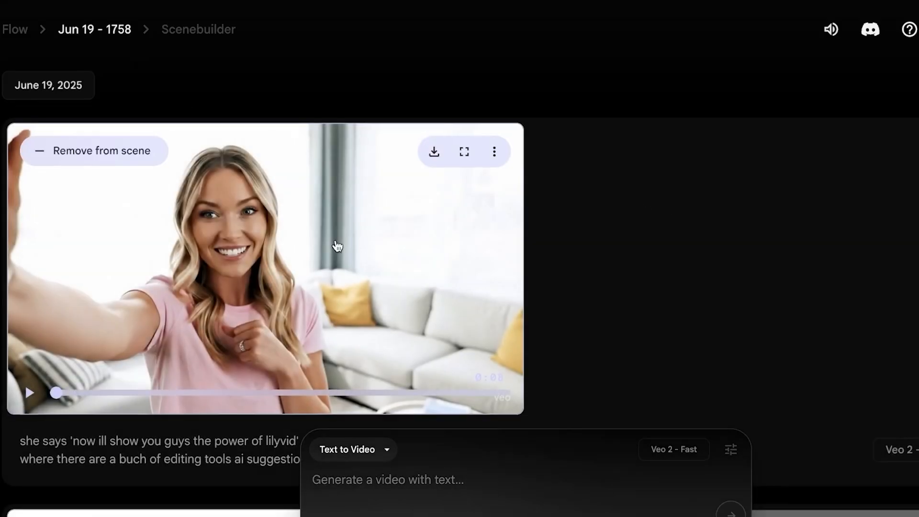
pyautogui.scroll(-2, 338, 246)
pyautogui.scroll(1, 345, 258)
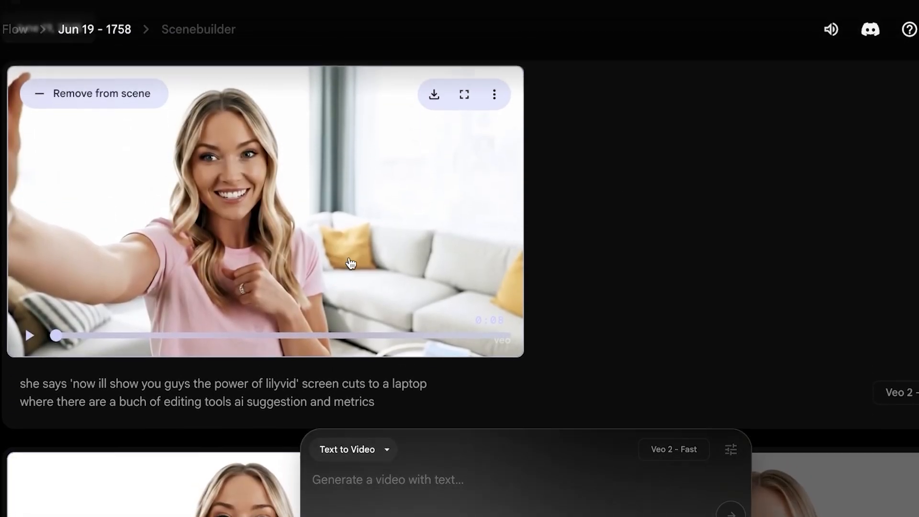
pyautogui.scroll(1, 672, 267)
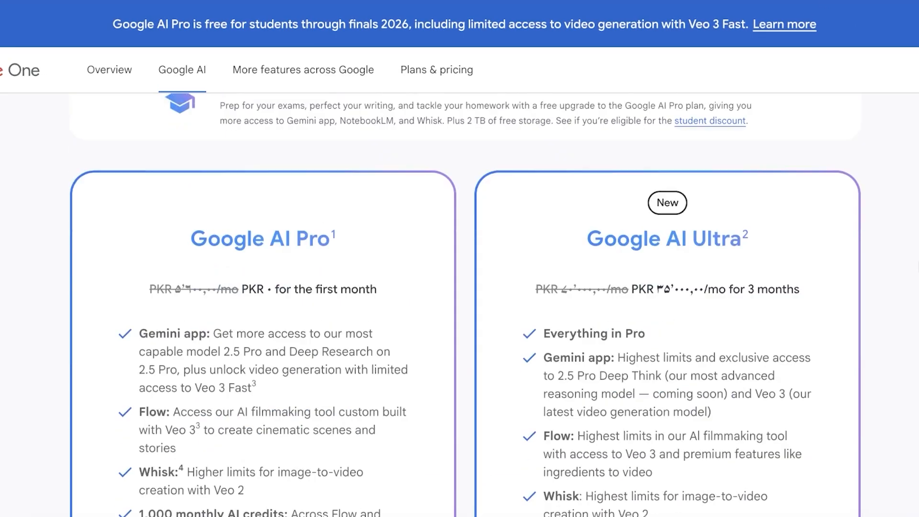
# - Compare the features of the Google AI Pro and Google AI Ultra plans on the Google One page
pyautogui.scroll(-5, 211, 314)
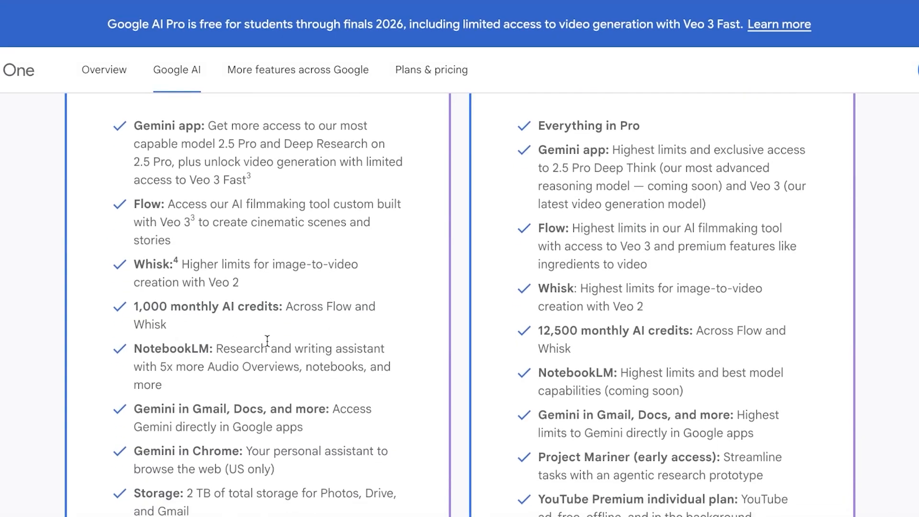
pyautogui.scroll(4, 476, 352)
pyautogui.scroll(-6, 692, 379)
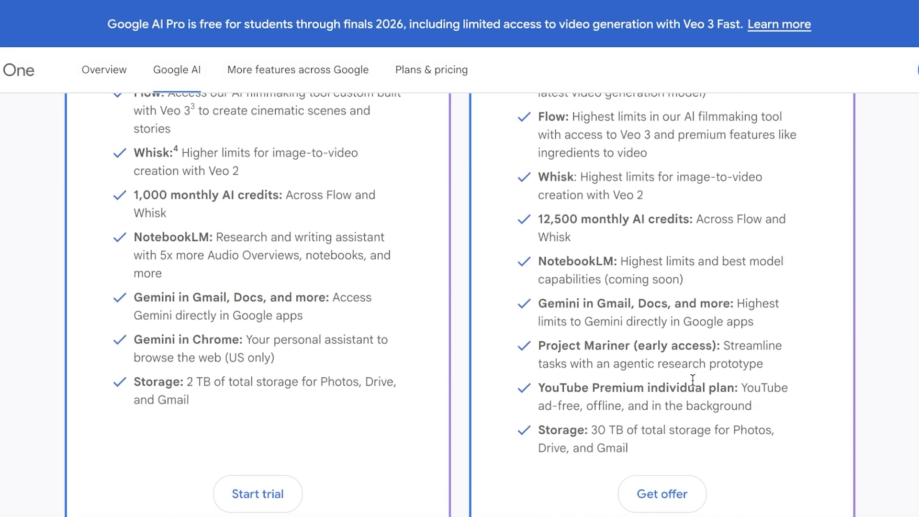
pyautogui.scroll(1, 684, 371)
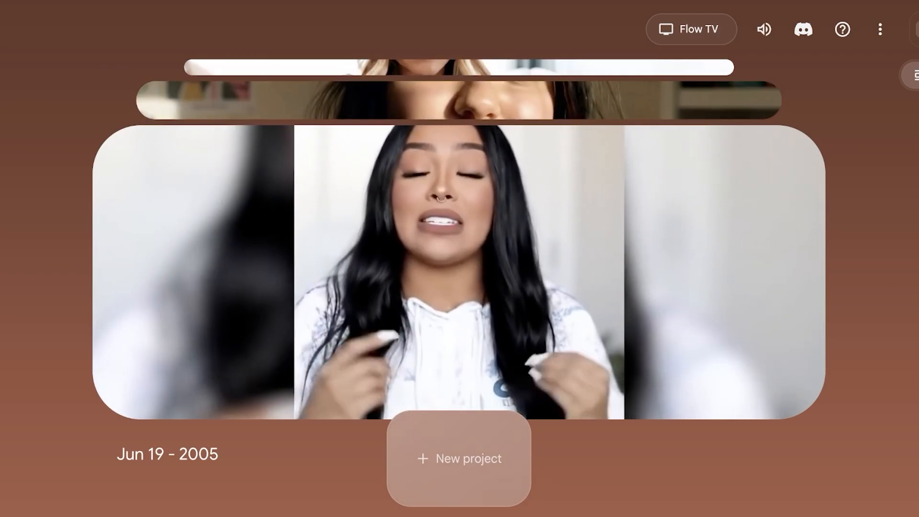
# - Open the Jun 19 - 2005 project in Flow and preview the 9:16 concealer influencer clip among its earlier generations
pyautogui.click(518, 234)
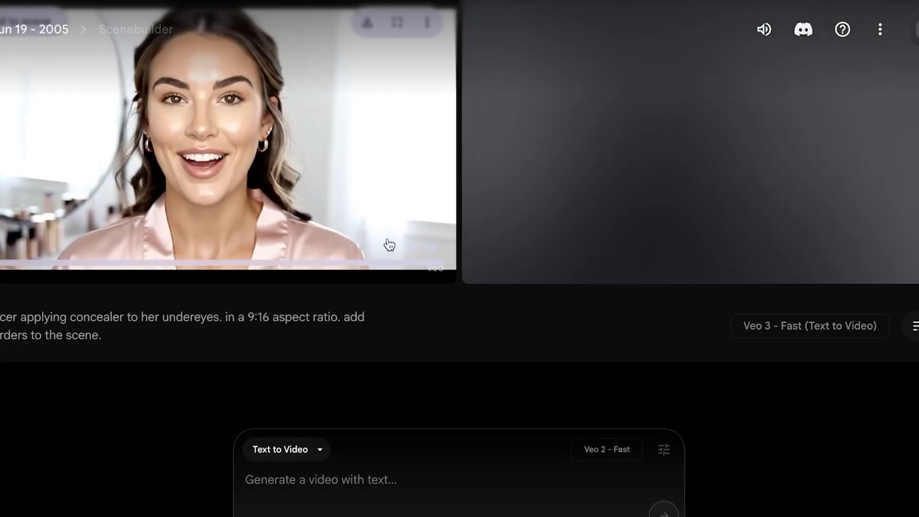
pyautogui.scroll(3, 389, 245)
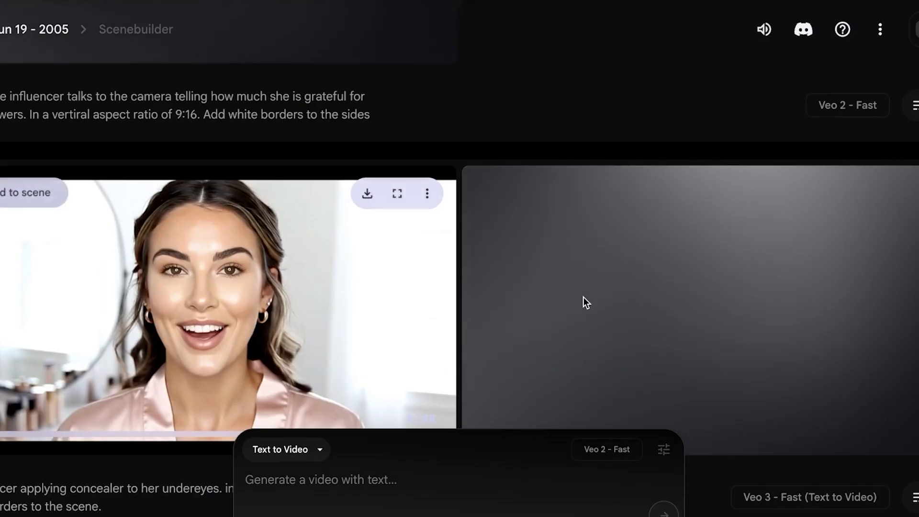
pyautogui.scroll(4, 583, 296)
pyautogui.scroll(-6, 670, 258)
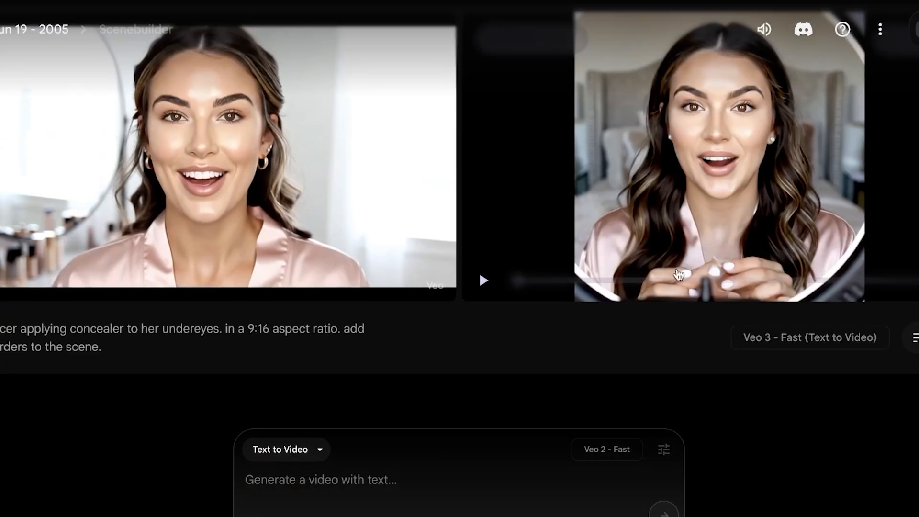
pyautogui.scroll(2, 678, 274)
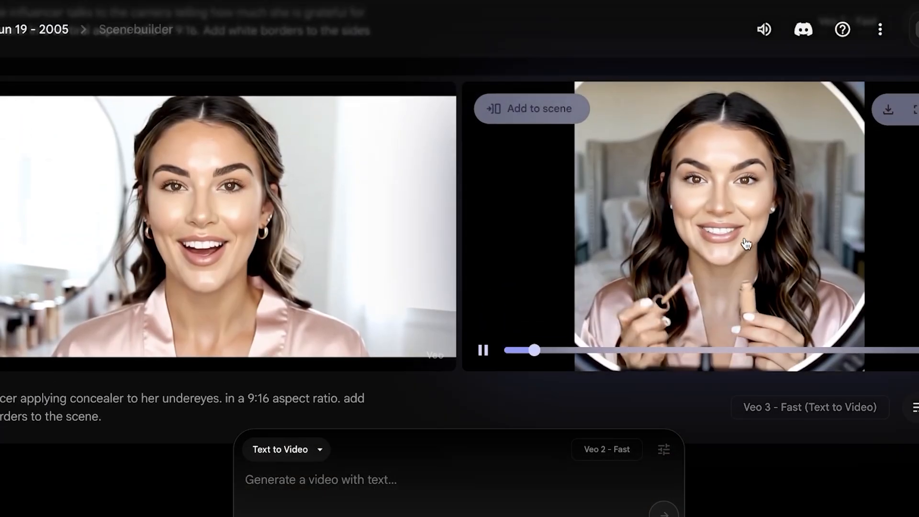
pyautogui.press('XF86AudioMute')
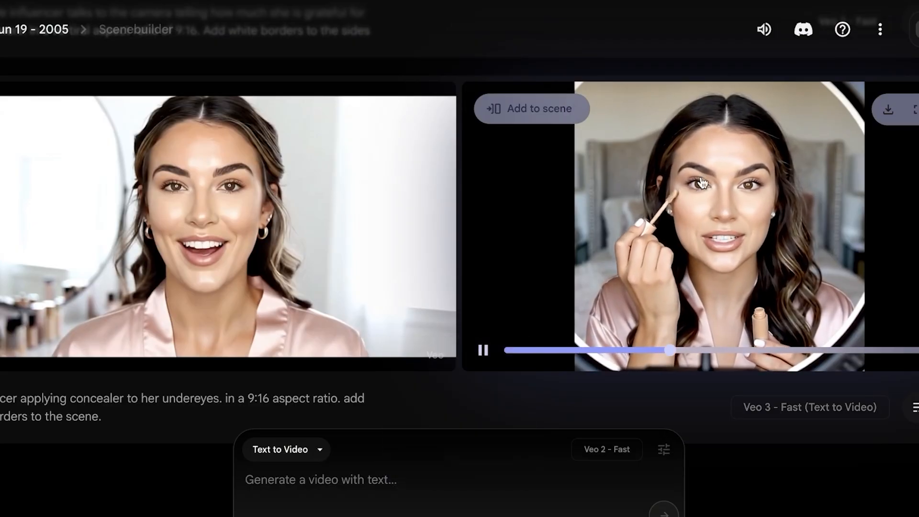
pyautogui.scroll(10, 287, 267)
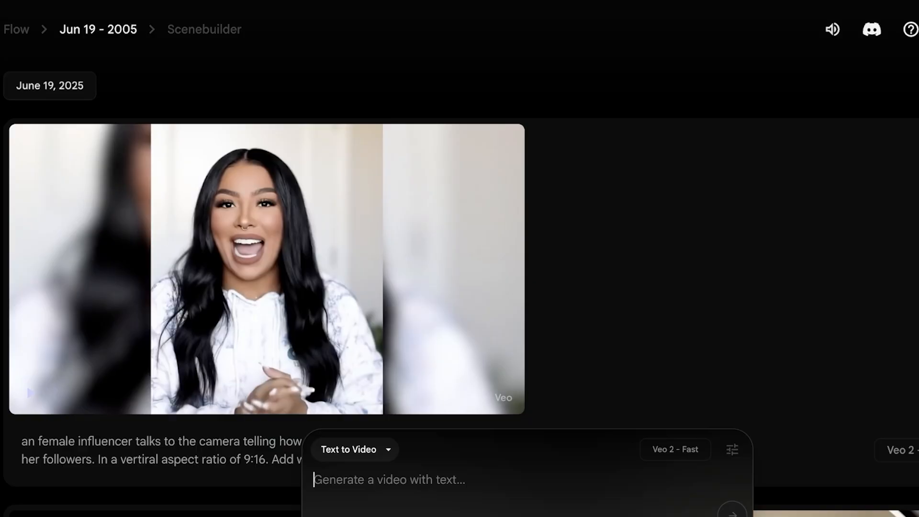
# - Begin a new text-to-video prompt with "A female white influencer in her 20's talking to the camera about how amazing"
pyautogui.write('A')
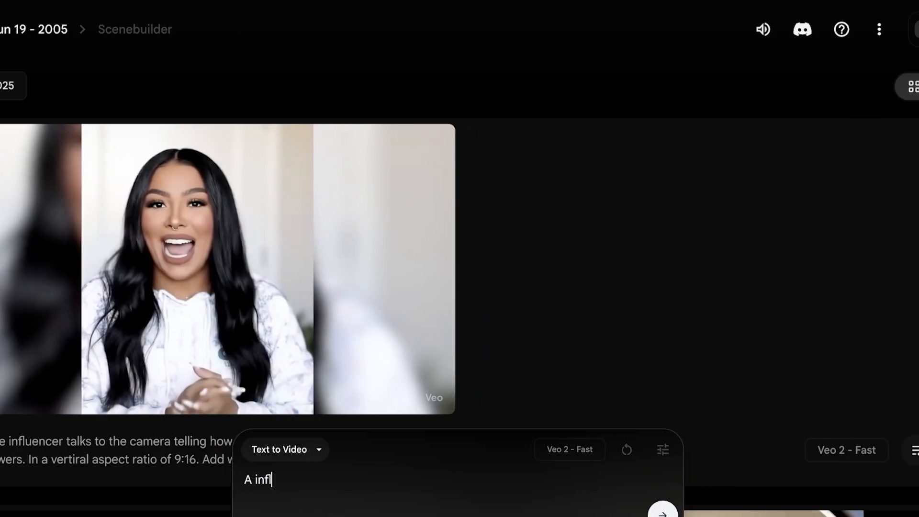
pyautogui.write(" female white influencer in her 20's talking to the camera about ho")
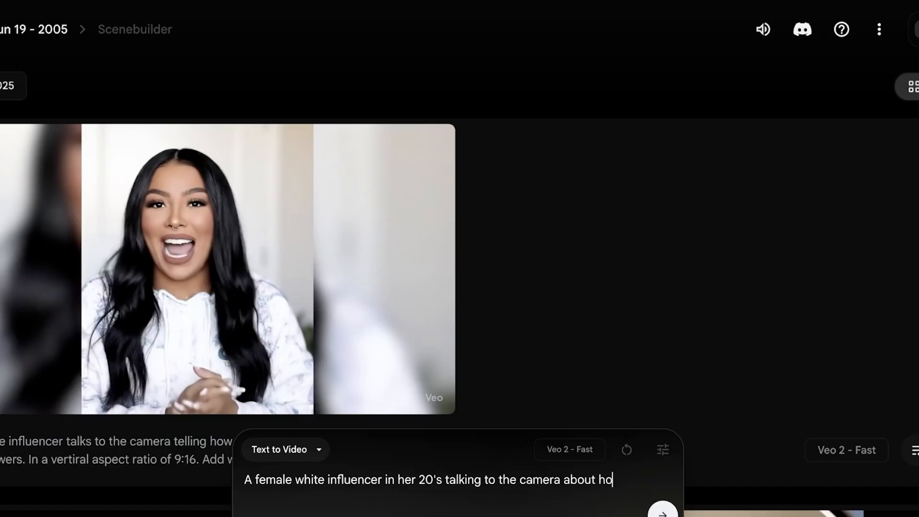
pyautogui.write('w amazing')
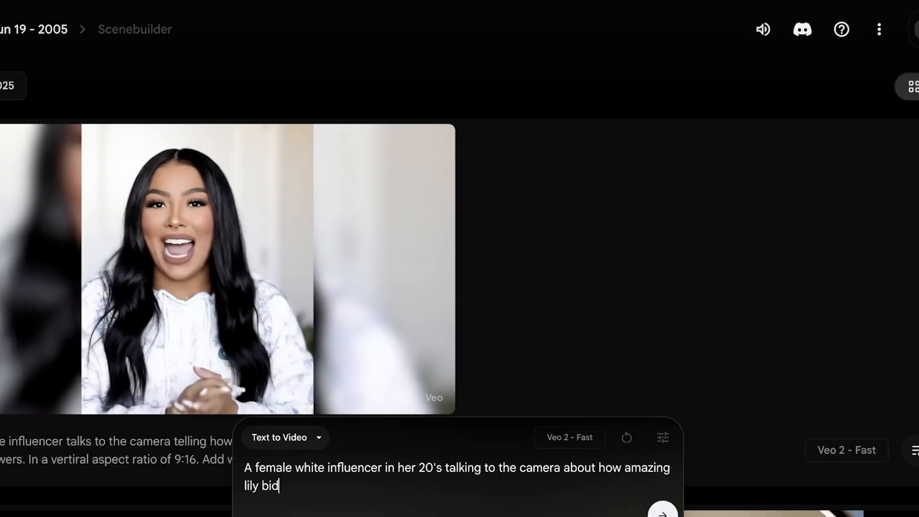
# - Replace the mistyped product name and finish the prompt with "lilyedit AI is for video edit and how it saves her alot of time"
pyautogui.press('BackSpace')
pyautogui.press('BackSpace')
pyautogui.press('BackSpace')
pyautogui.press('BackSpace')
pyautogui.press('BackSpace')
pyautogui.press('BackSpace')
pyautogui.press('BackSpace')
pyautogui.press('BackSpace')
pyautogui.press('BackSpace')
pyautogui.press('BackSpace')
pyautogui.press('BackSpace')
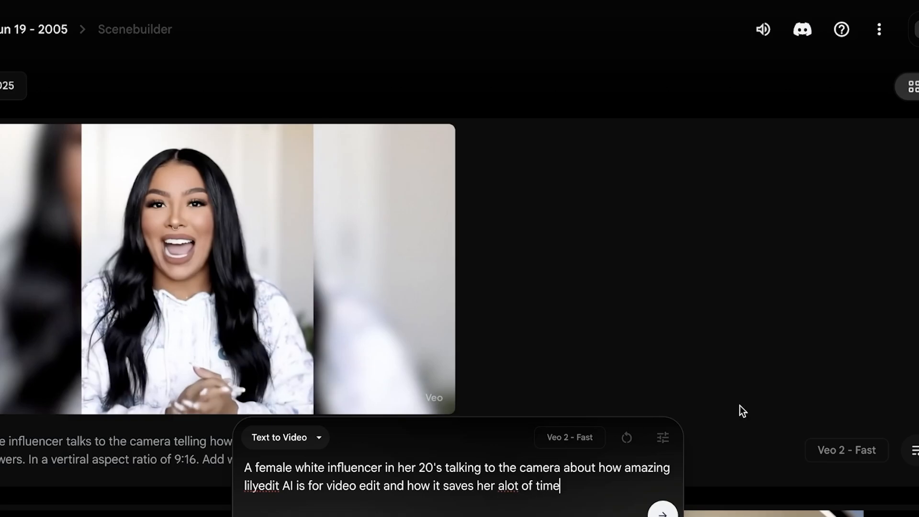
# - Generate the influencer video with Veo 3 - Fast (Text to Video) at 2 outputs per prompt and play the first finished clip
pyautogui.click(662, 437)
pyautogui.click(529, 352)
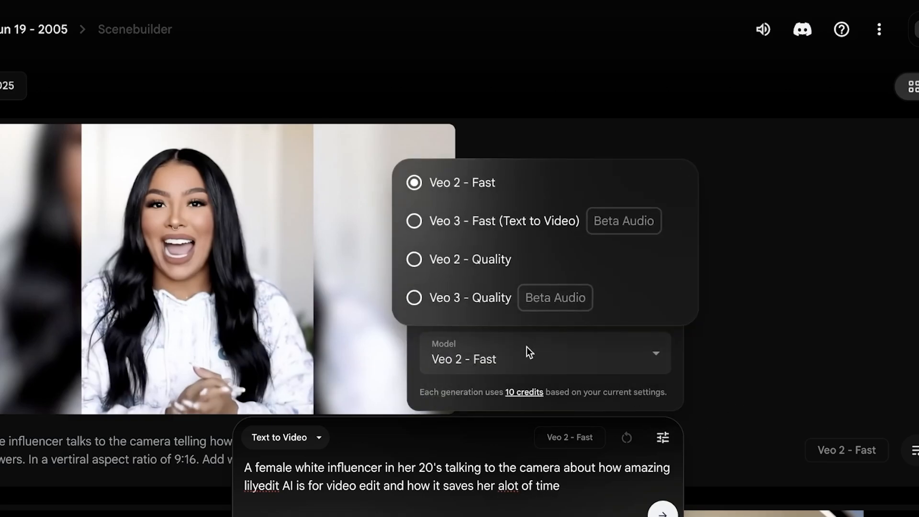
pyautogui.click(505, 225)
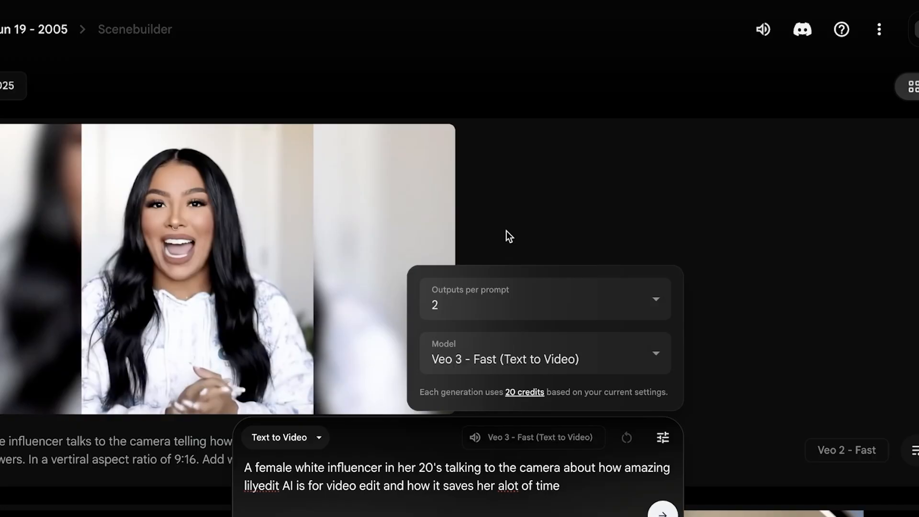
pyautogui.click(492, 306)
pyautogui.click(484, 142)
pyautogui.click(481, 304)
pyautogui.click(463, 182)
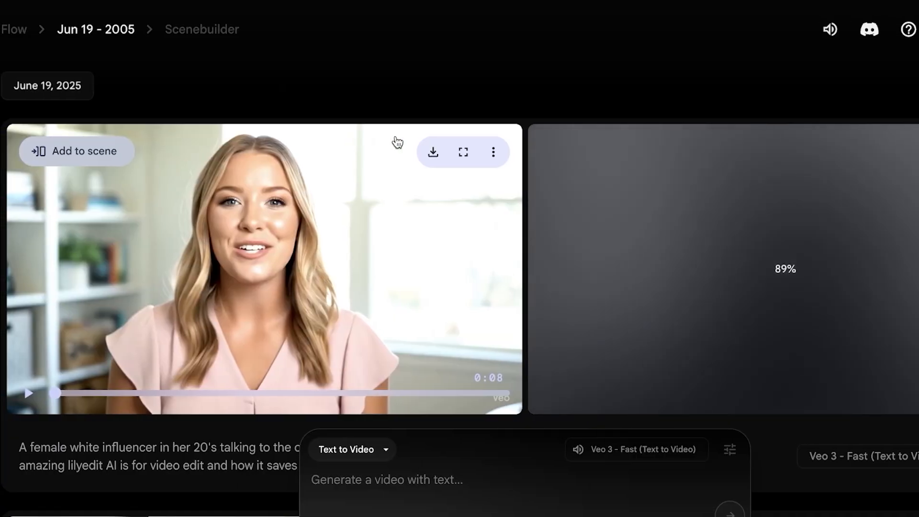
pyautogui.click(266, 310)
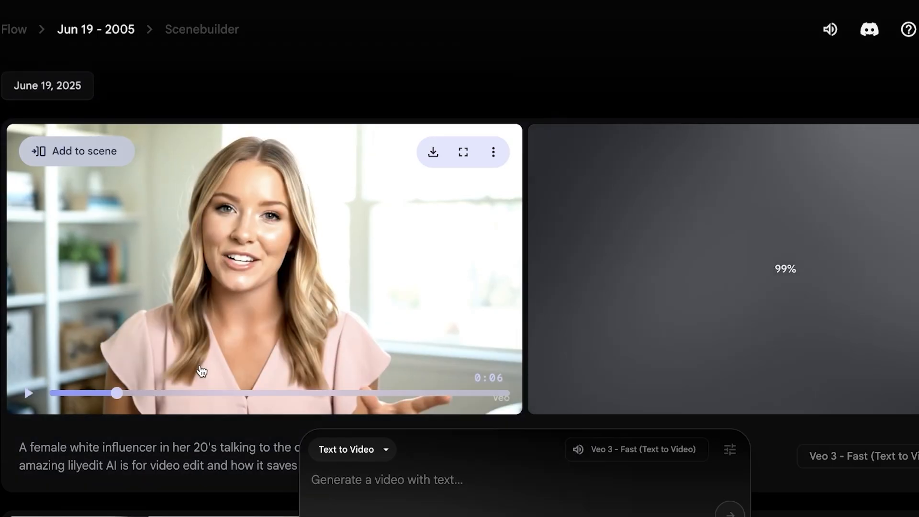
# - Play the first lilyedit AI influencer clip and look over the earlier 9:16 influencer generation beneath it
pyautogui.click(202, 370)
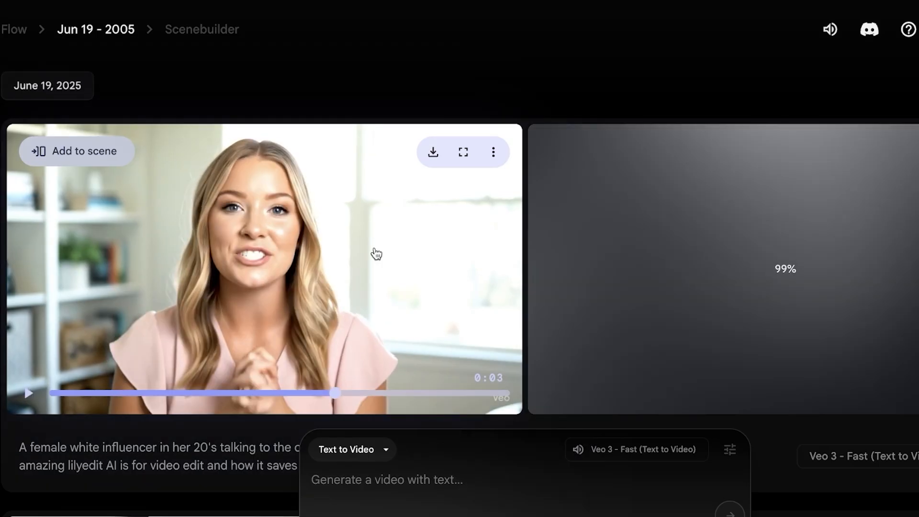
pyautogui.click(376, 254)
pyautogui.press('XF86AudioMute')
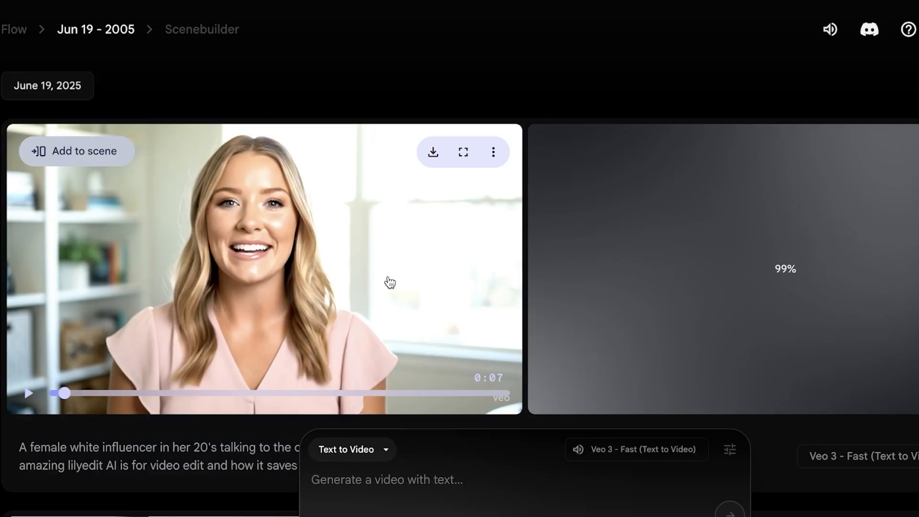
pyautogui.scroll(-1, 843, 267)
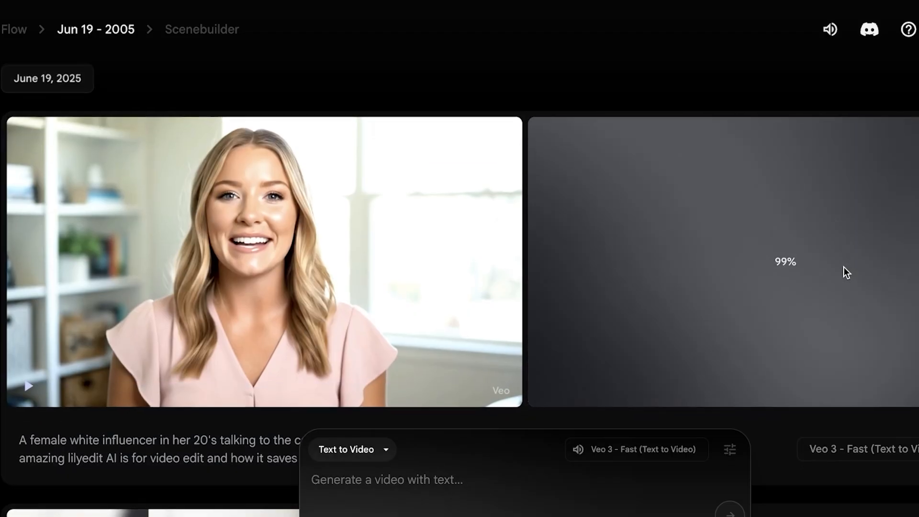
pyautogui.scroll(-3, 842, 271)
pyautogui.scroll(-4, 455, 312)
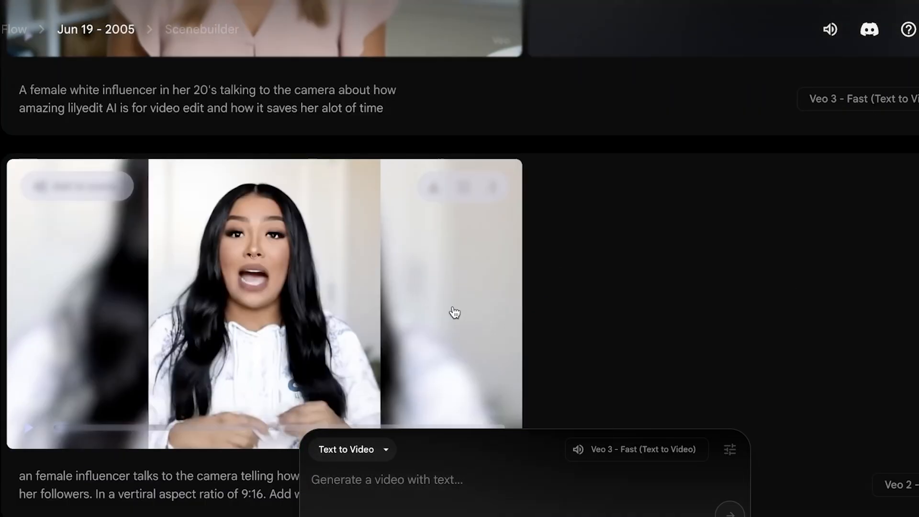
pyautogui.scroll(7, 625, 309)
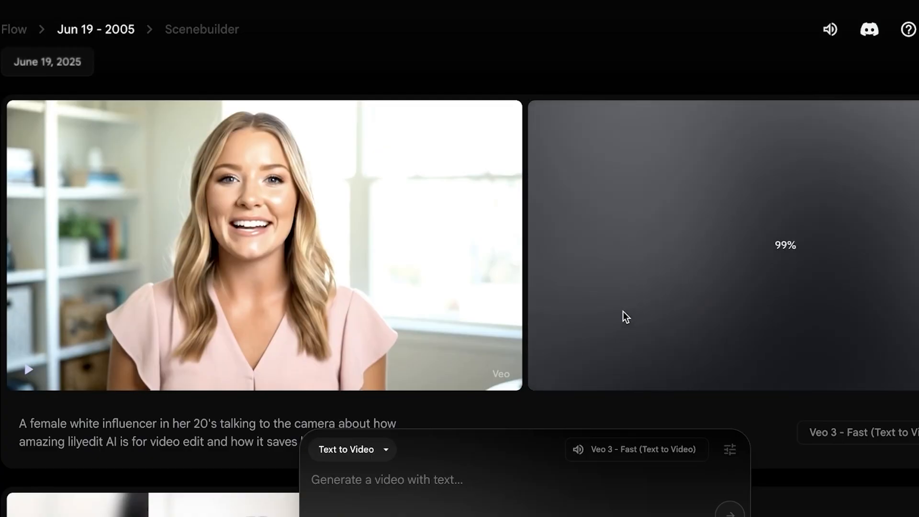
# - Preview the second generated lilyedit AI influencer clip once it has rendered
pyautogui.moveTo(231, 148)
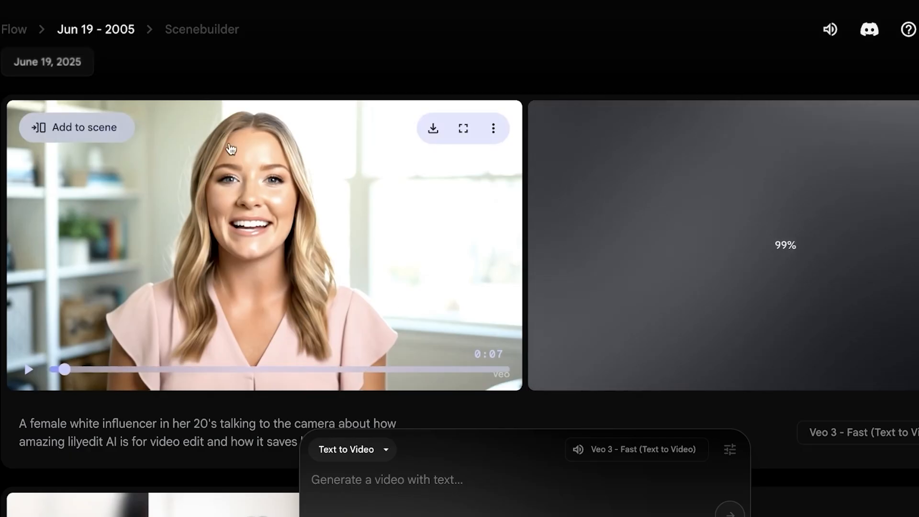
pyautogui.scroll(-1, 239, 158)
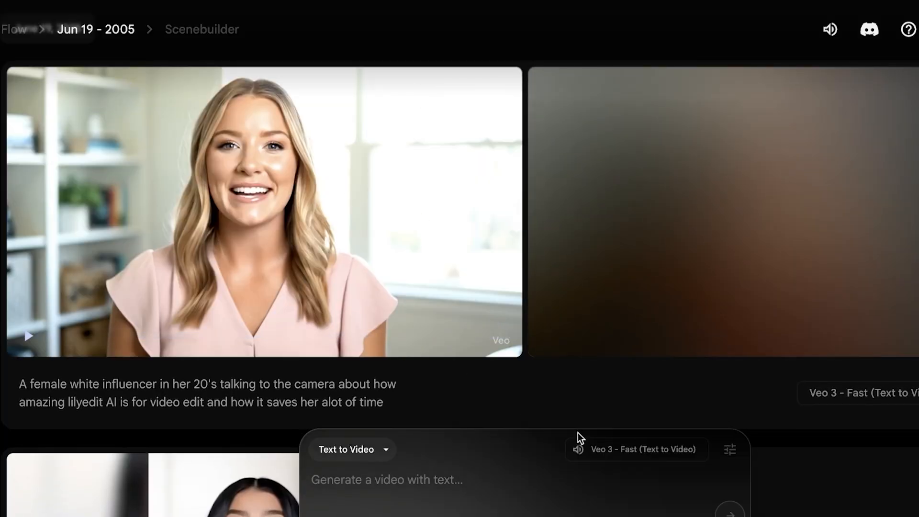
pyautogui.scroll(2, 632, 358)
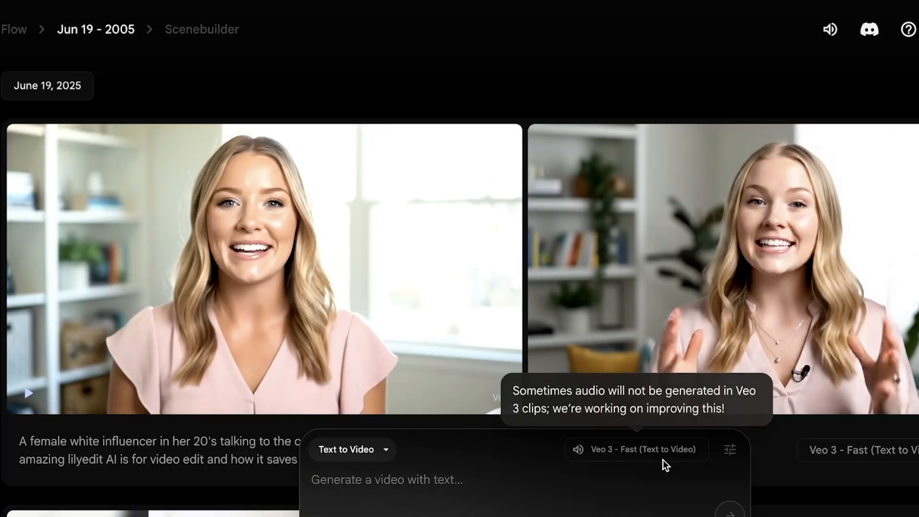
pyautogui.moveTo(809, 203)
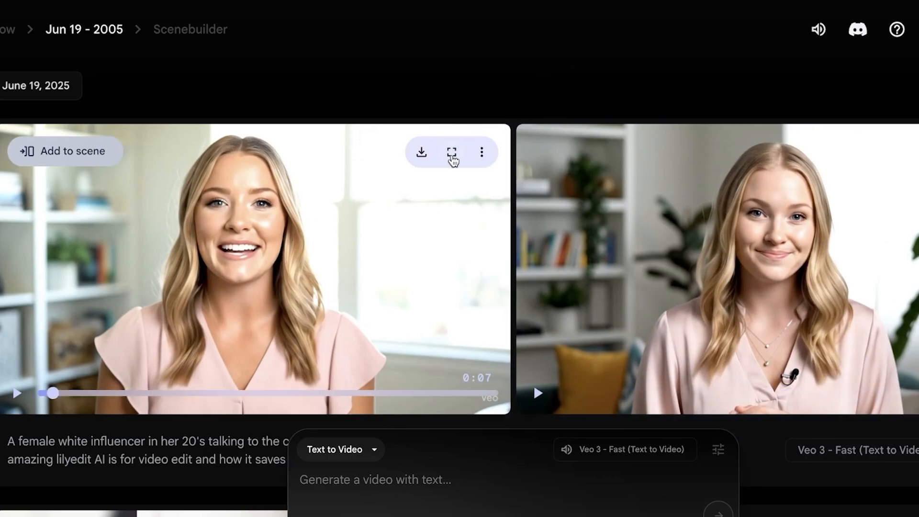
# - Watch the first lilyedit AI influencer clip in full screen and return to the project
pyautogui.click(452, 154)
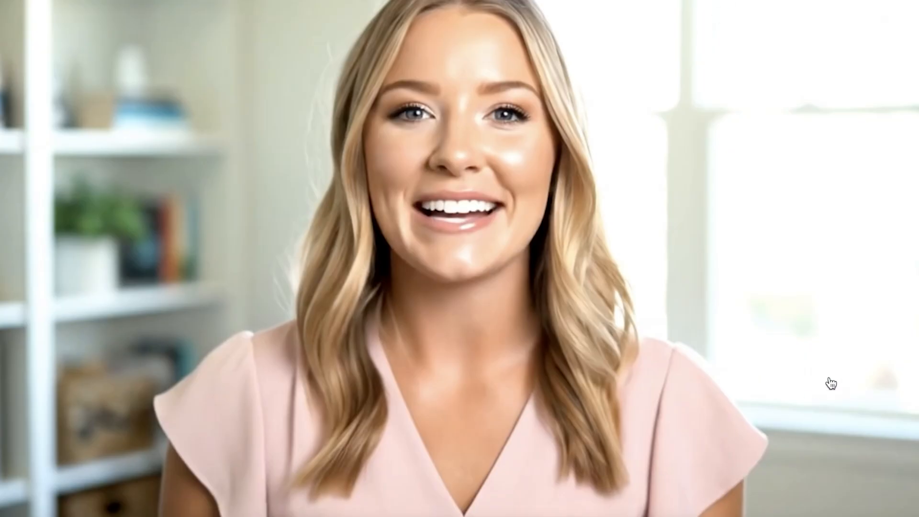
pyautogui.press('F1')
pyautogui.press('Escape')
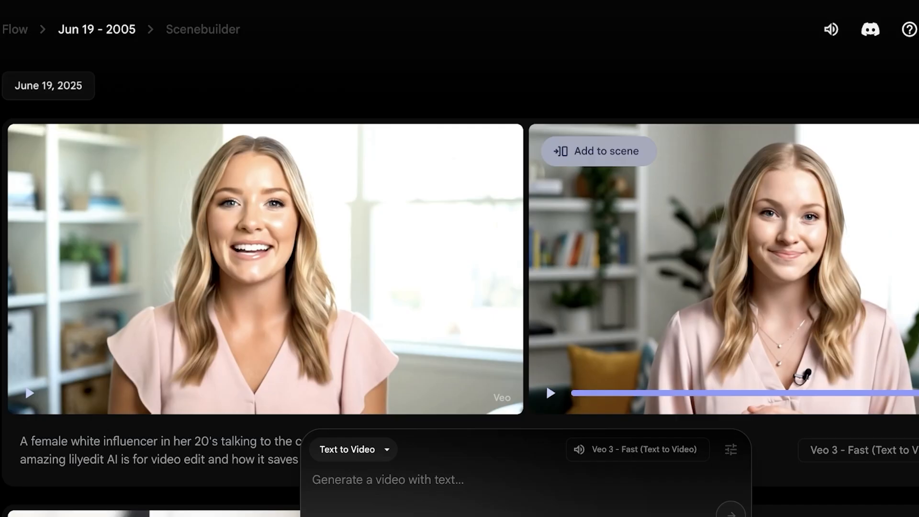
# - Switch the generation mode to Frames to Video and check the image source options for the second frame
pyautogui.scroll(-3, 135, 18)
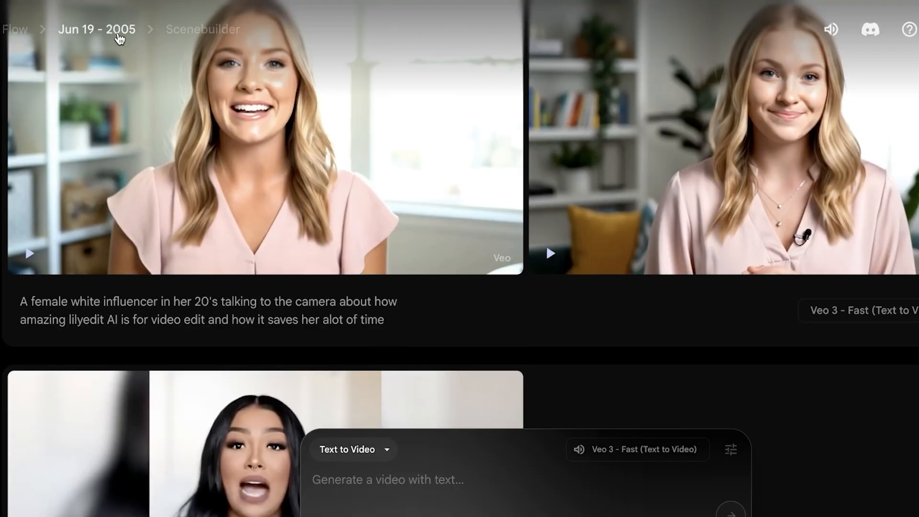
pyautogui.scroll(3, 119, 39)
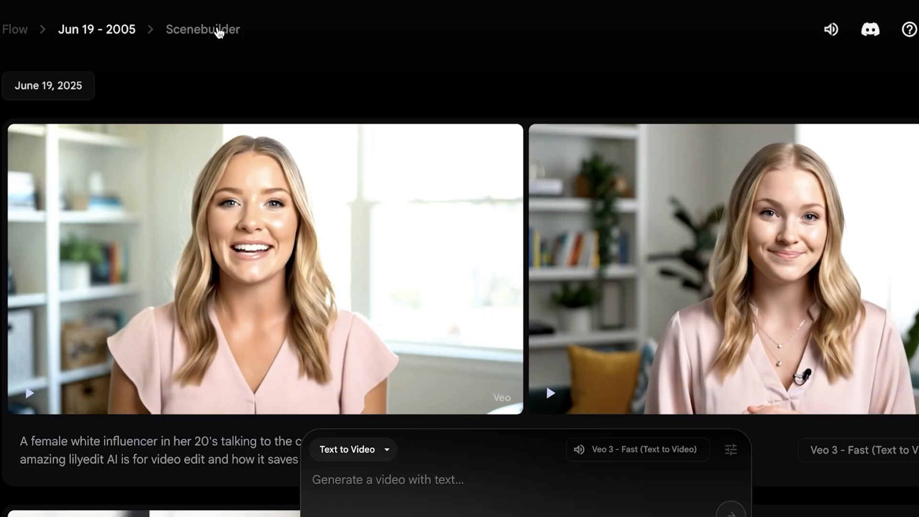
pyautogui.click(318, 450)
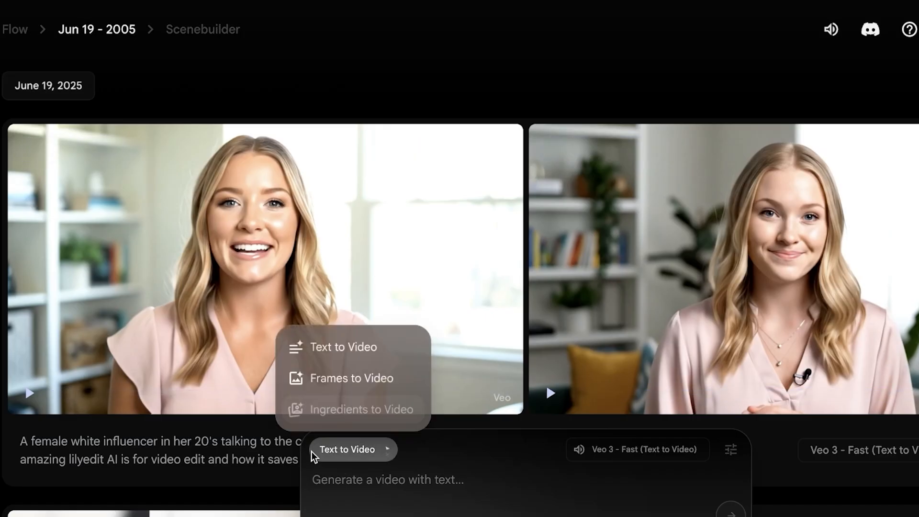
pyautogui.click(364, 372)
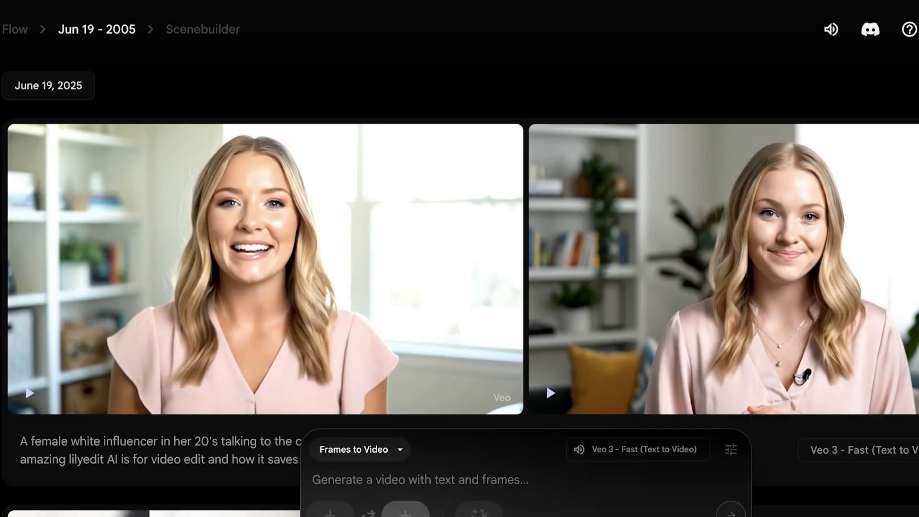
pyautogui.click(405, 511)
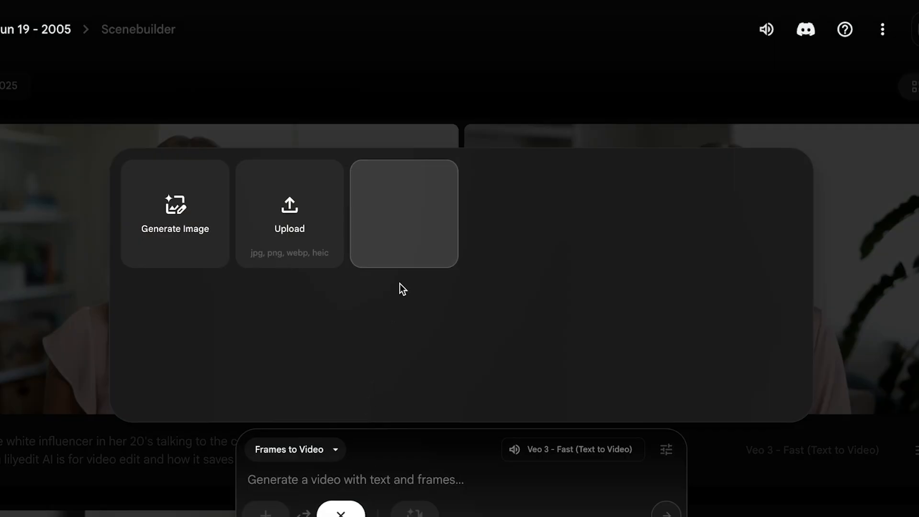
pyautogui.click(382, 473)
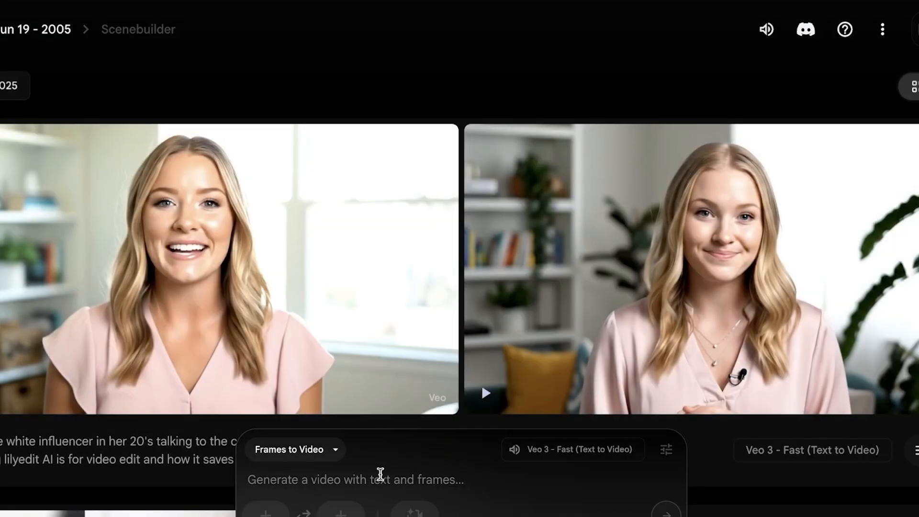